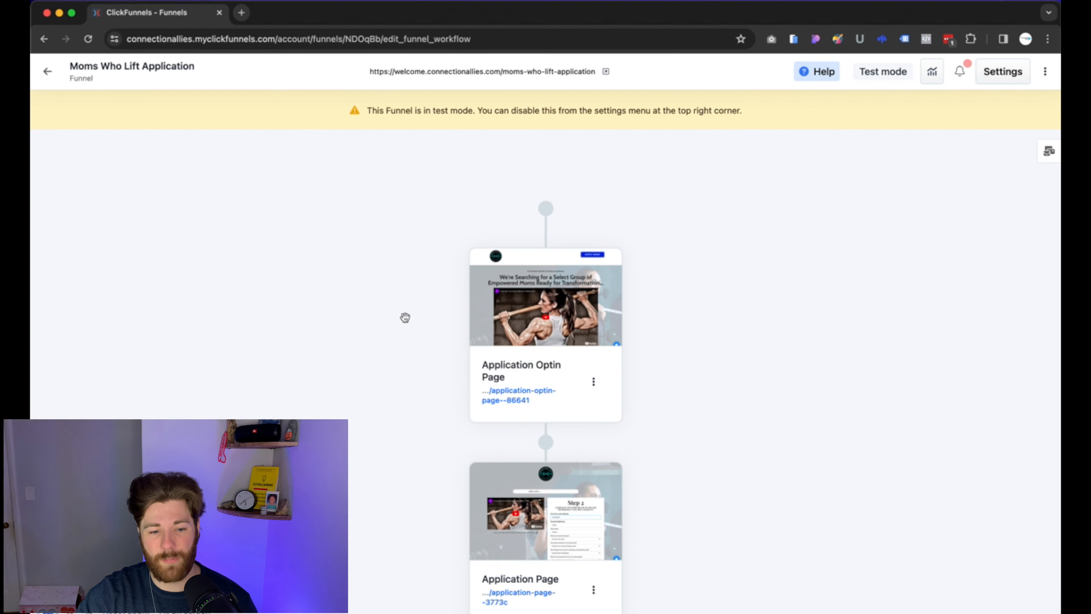
# Scroll the Moms Who Lift Application funnel workflow down to show the Application Page step.
pyautogui.scroll(-3, 403, 322)
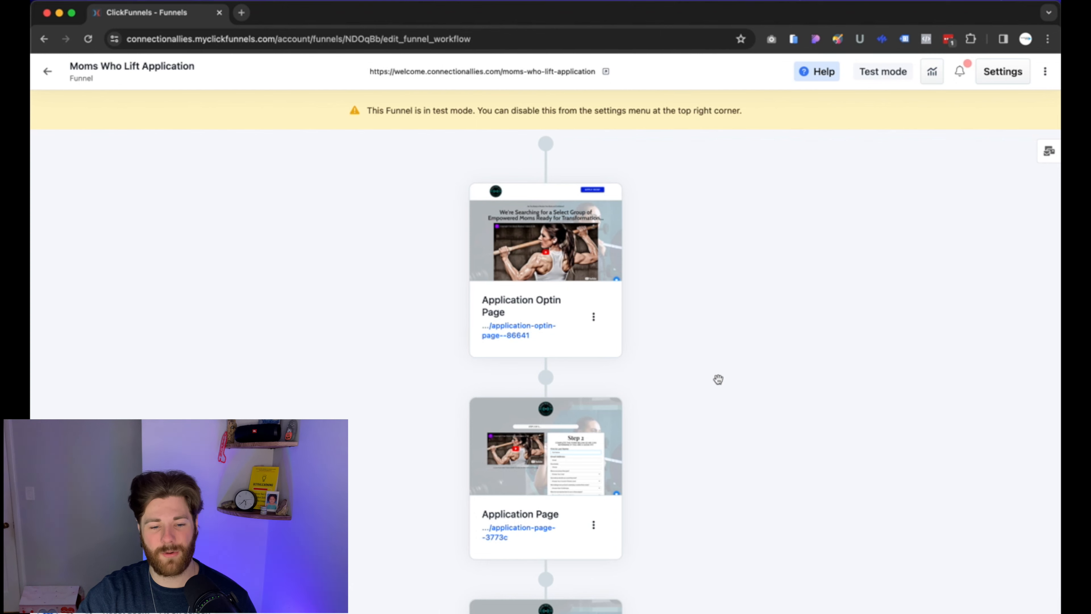
# Open the Application Page in the editor and duplicate the Phone Number question.
pyautogui.moveTo(609, 434)
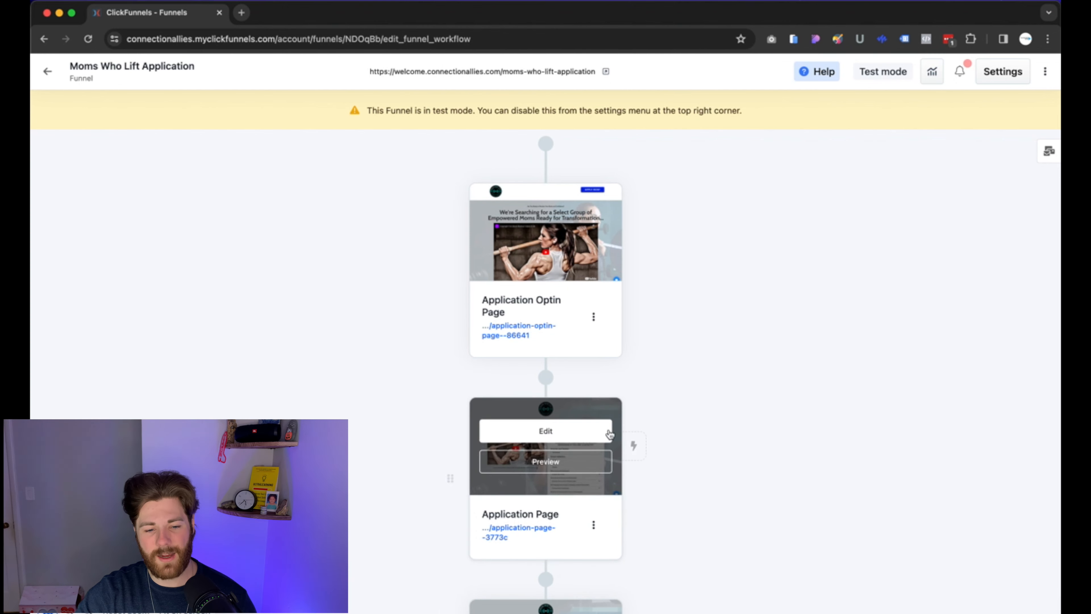
pyautogui.click(558, 431)
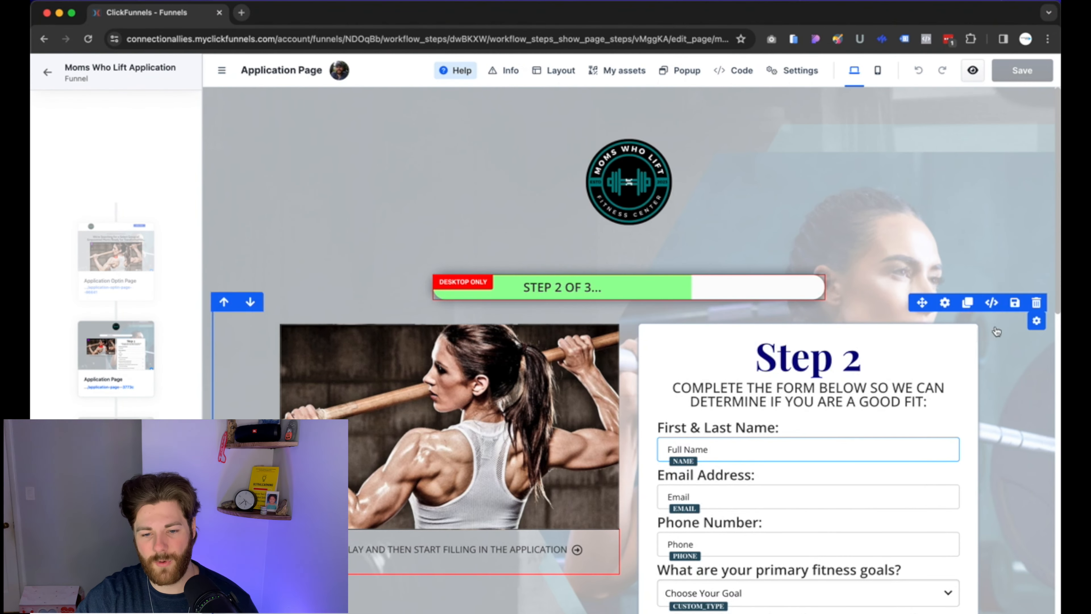
pyautogui.scroll(-6, 992, 335)
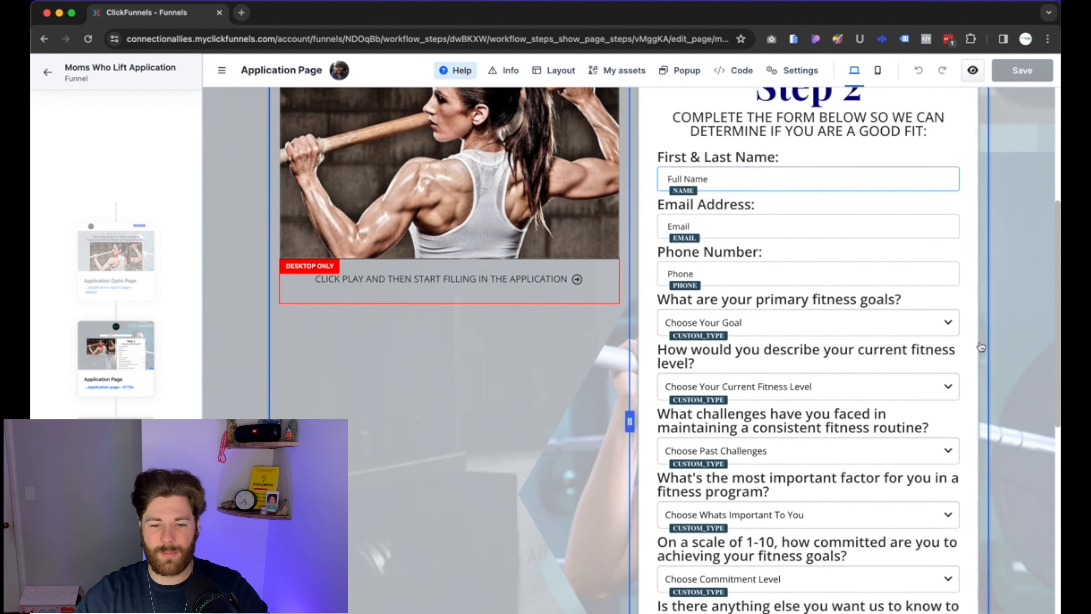
pyautogui.scroll(-1, 981, 347)
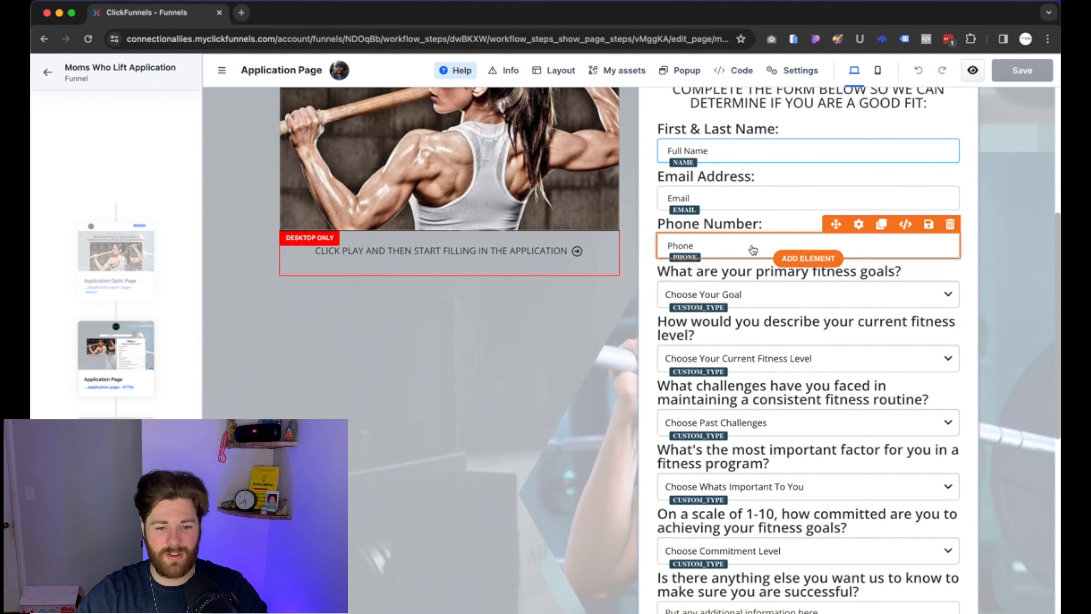
pyautogui.click(881, 200)
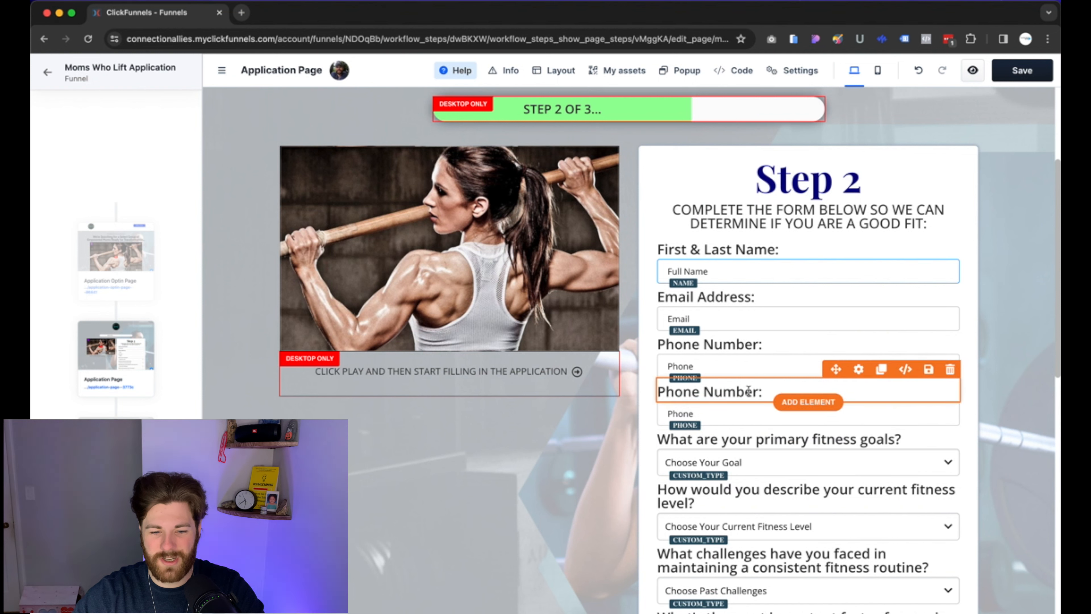
# Retitle the copied question's label 'What Is Your Favorite Sport'.
pyautogui.doubleClick(748, 391)
pyautogui.tripleClick(750, 392)
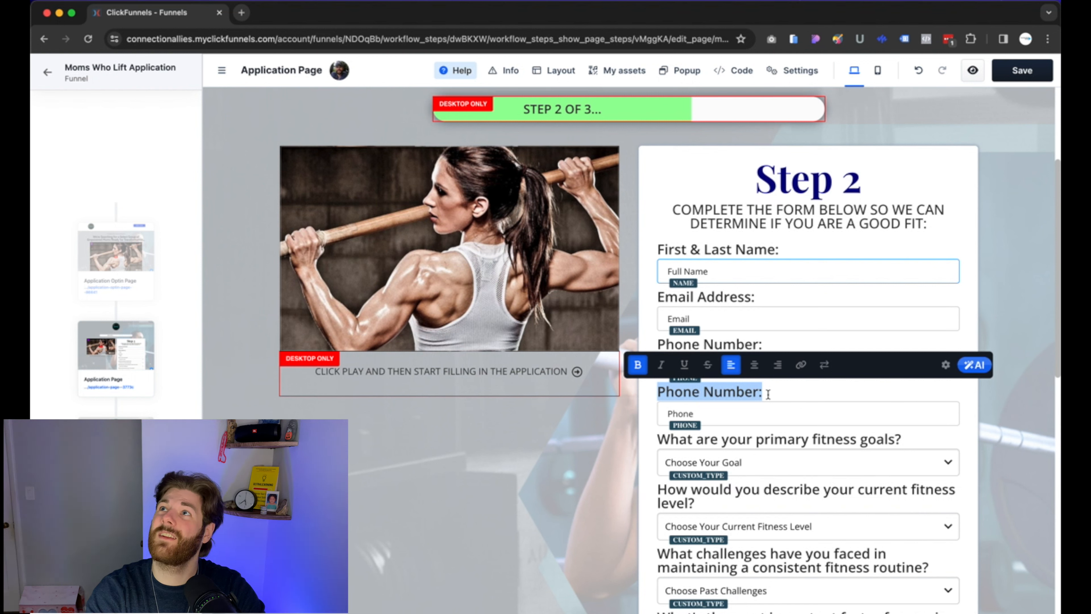
pyautogui.write('What')
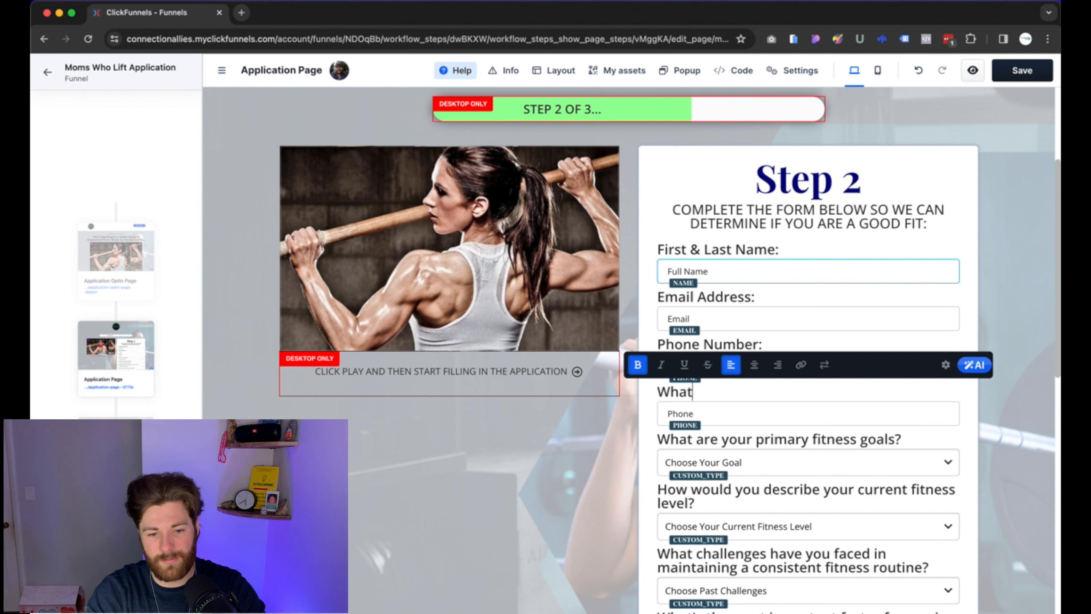
pyautogui.write(' Is Y')
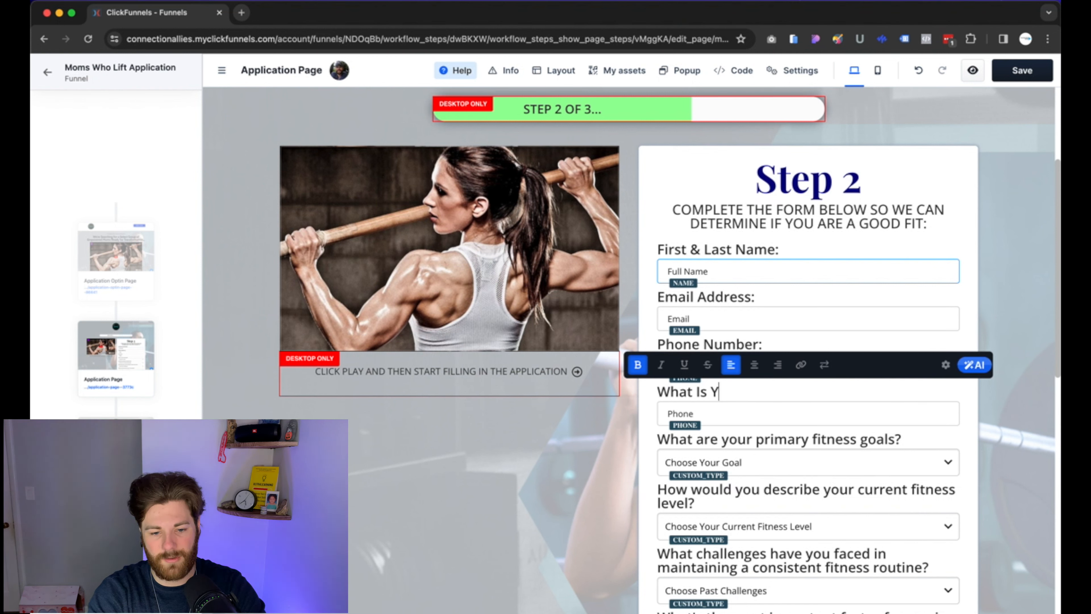
pyautogui.write('our FAv')
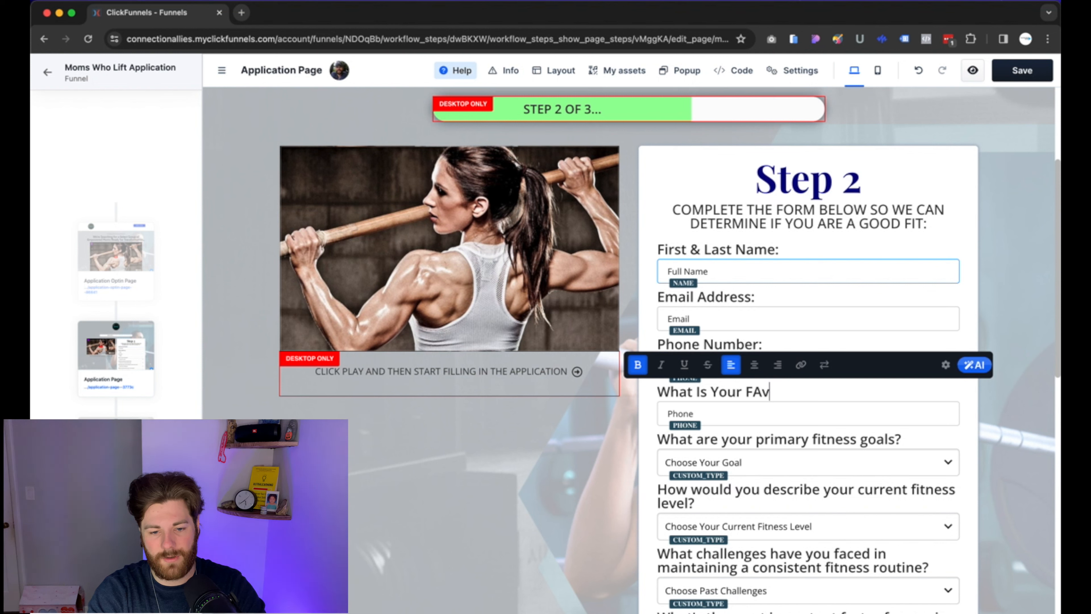
pyautogui.write('orite')
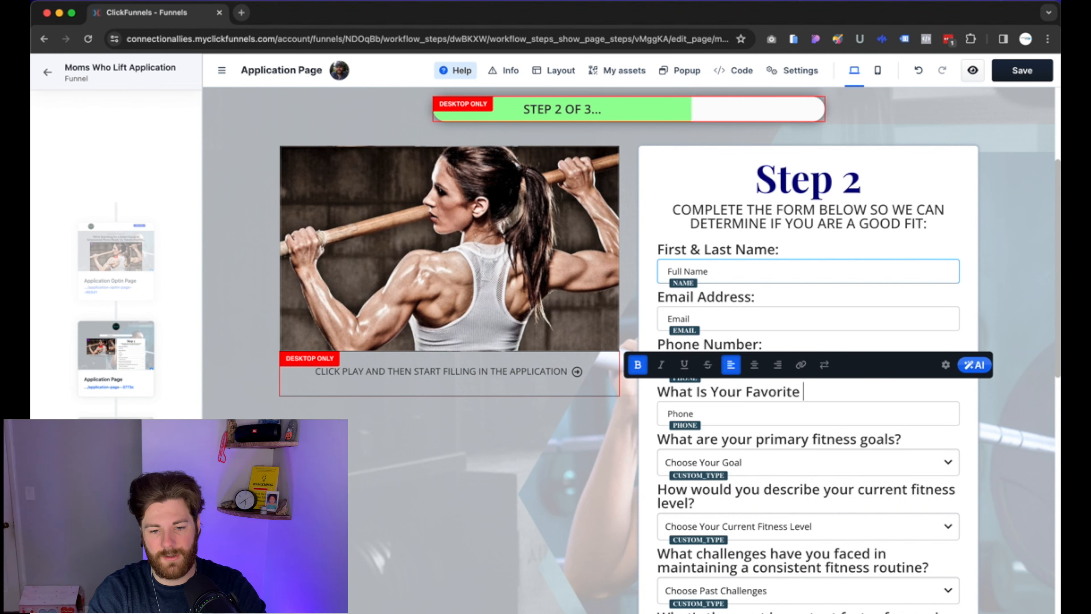
pyautogui.write(' Sport')
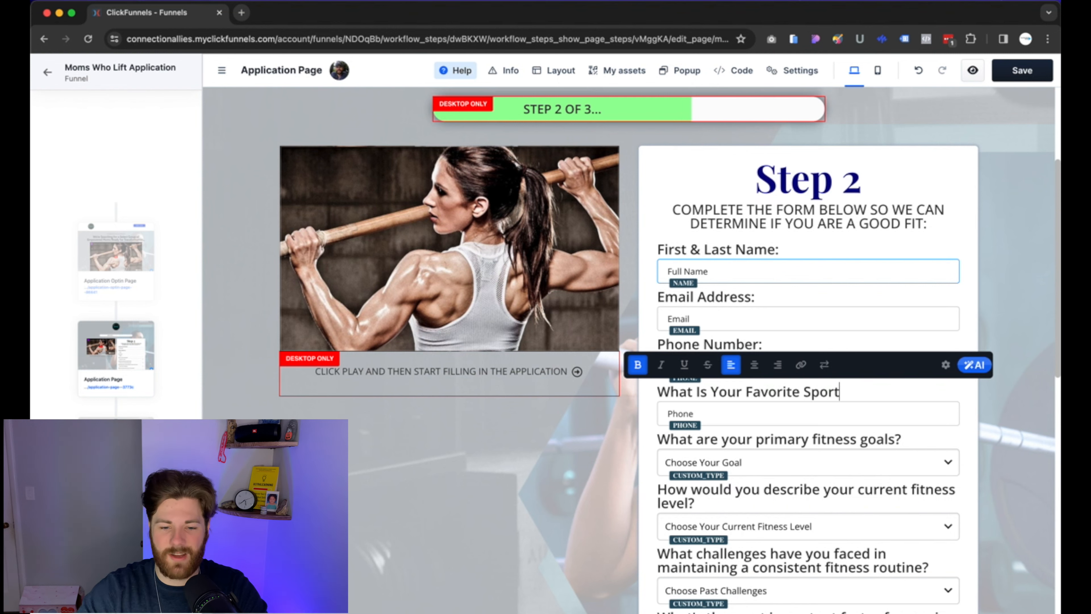
pyautogui.click(981, 305)
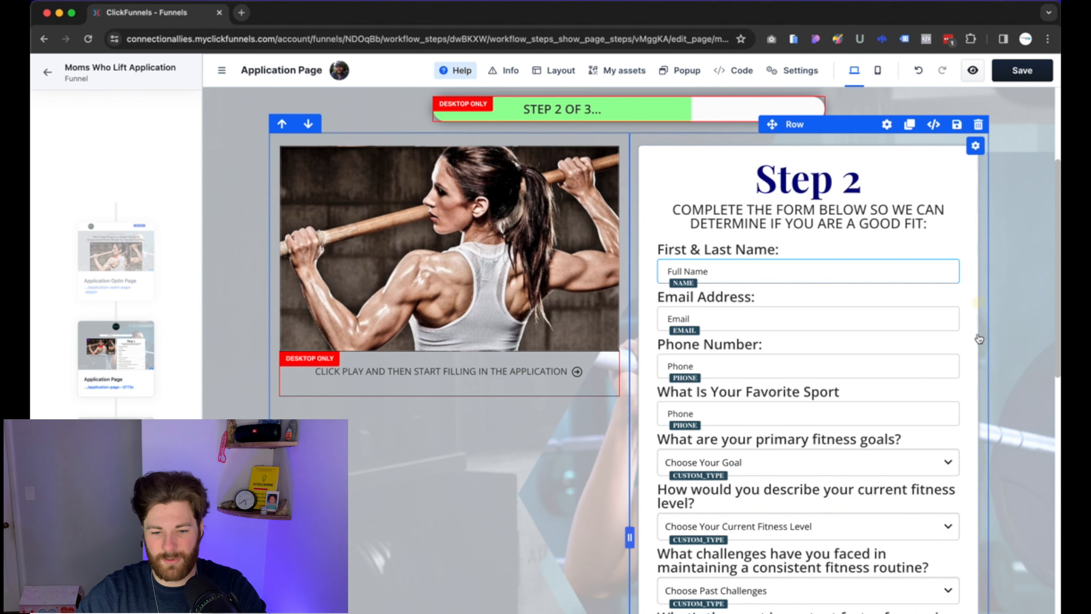
# Make the sport input a Custom Type named 'what is your favorite sport'.
pyautogui.click(732, 414)
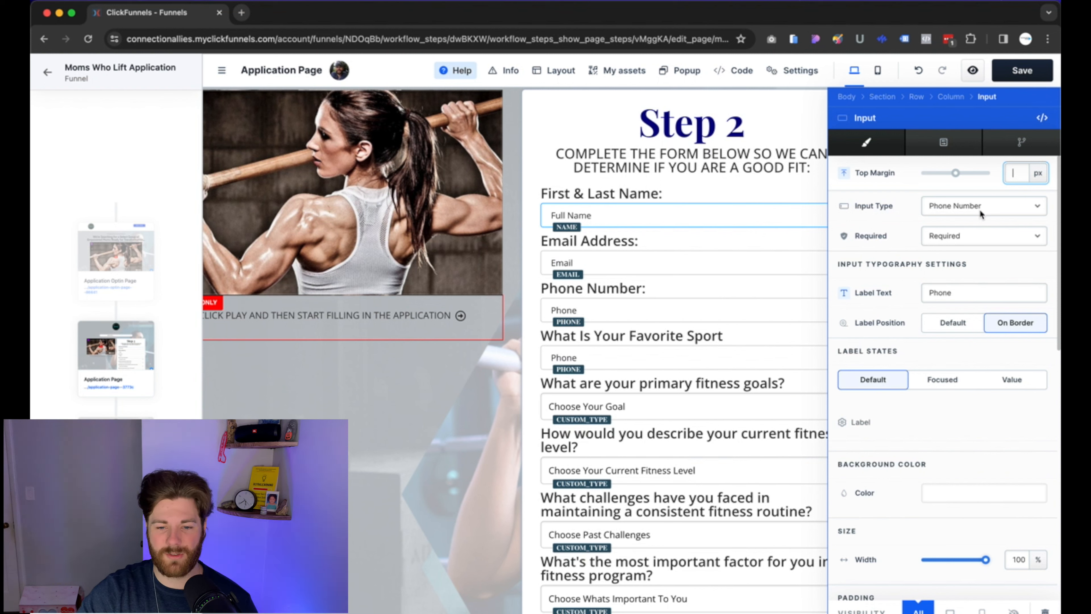
pyautogui.click(989, 206)
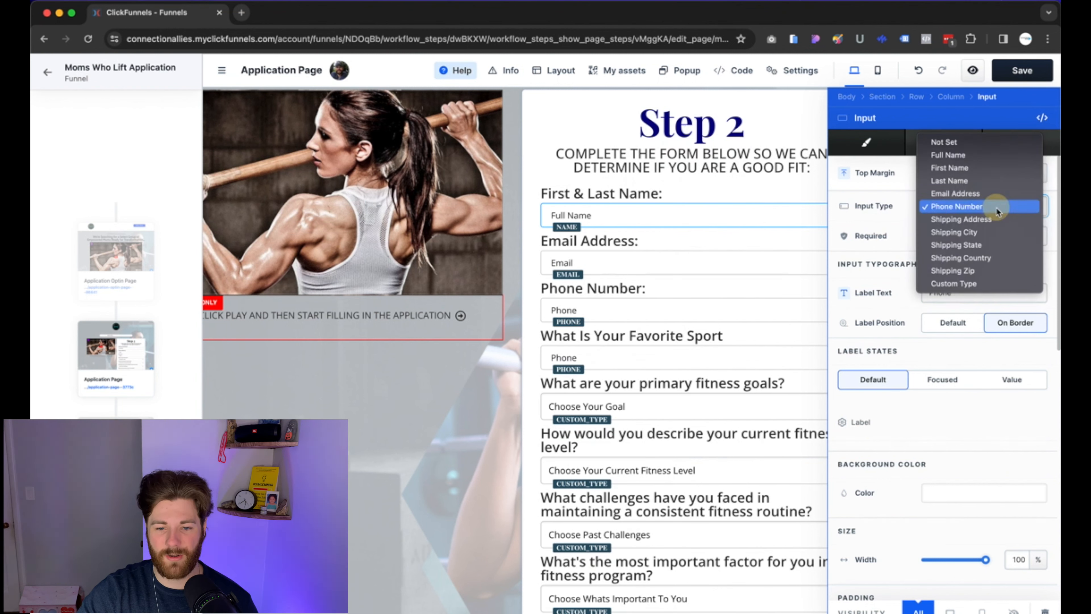
pyautogui.click(941, 285)
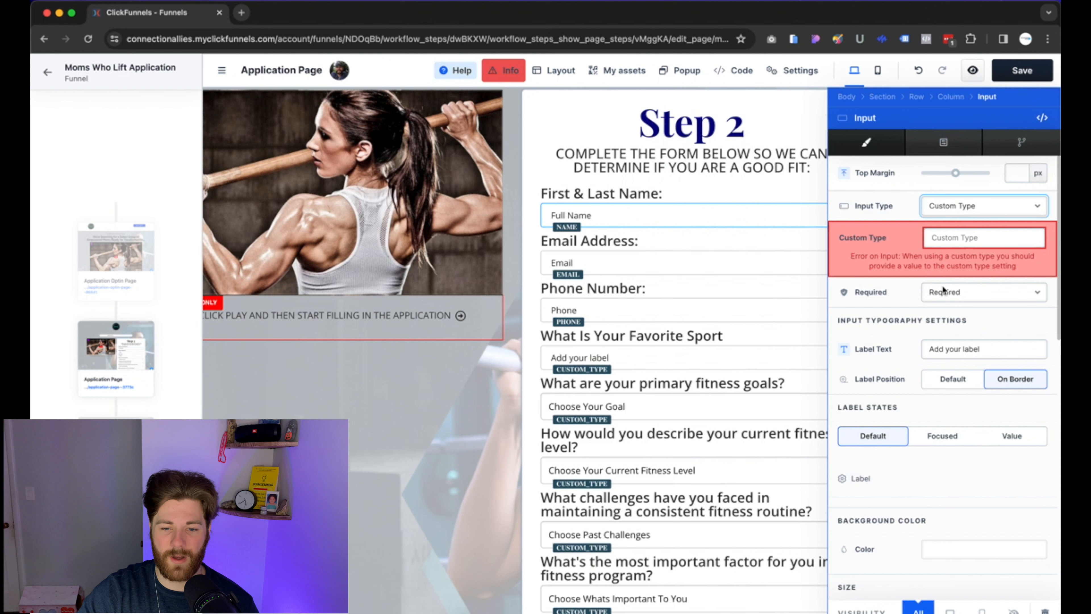
pyautogui.click(945, 238)
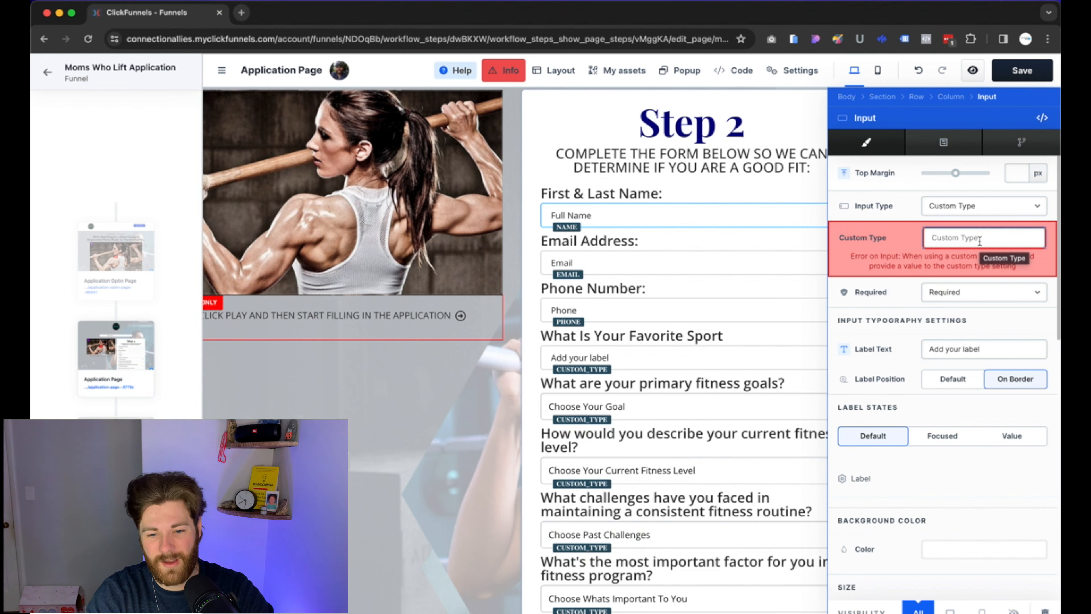
pyautogui.write('what ')
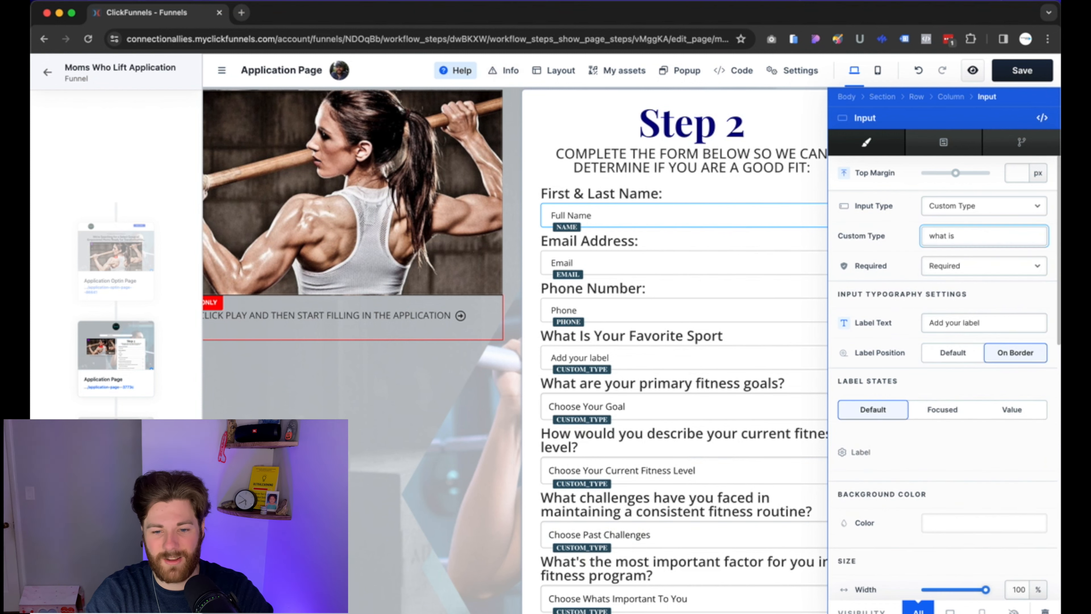
pyautogui.write('is your favor')
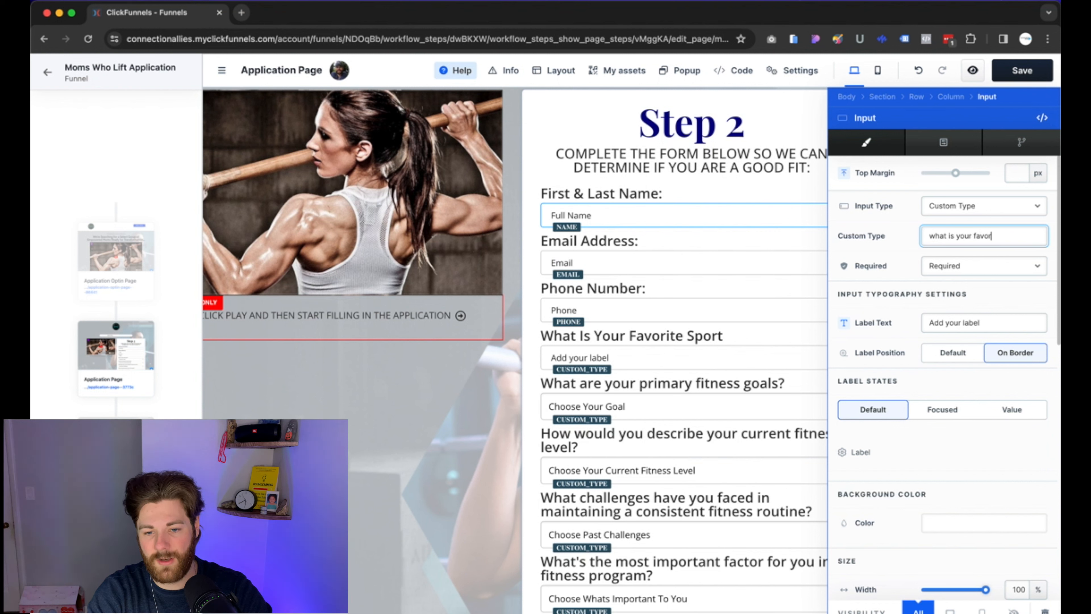
pyautogui.write('ite sport')
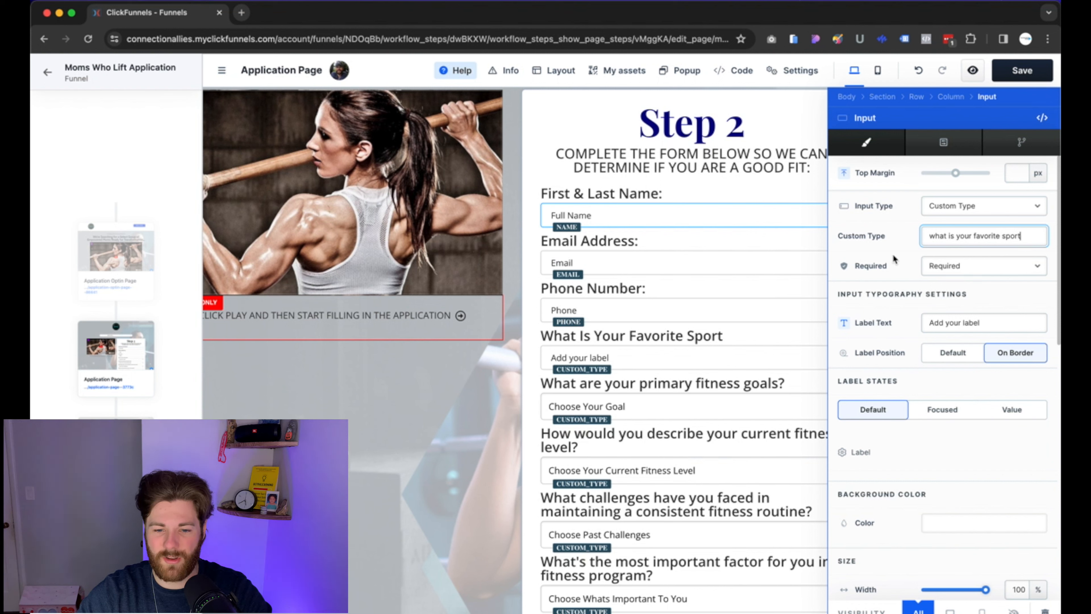
# Replace the input's label text with 'Type sport here' and save the page.
pyautogui.tripleClick(998, 322)
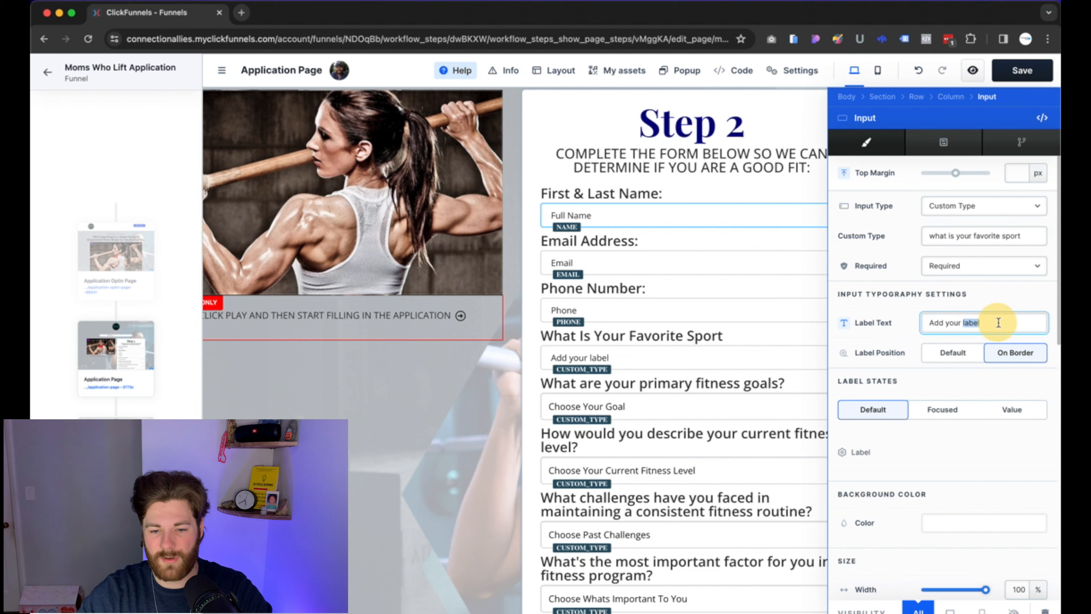
pyautogui.press('BackSpace')
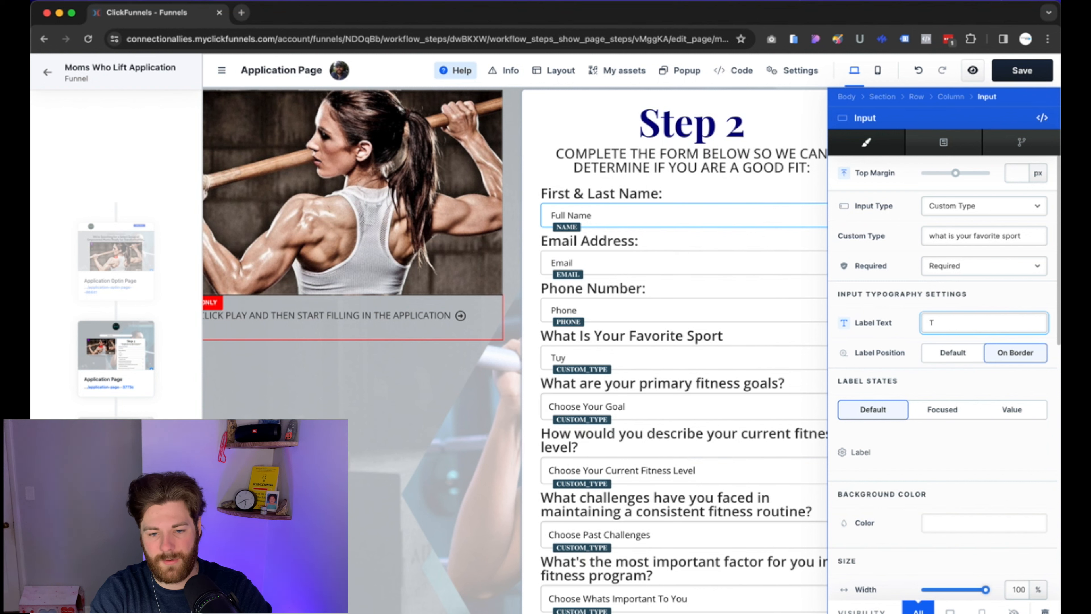
pyautogui.write('Type spo')
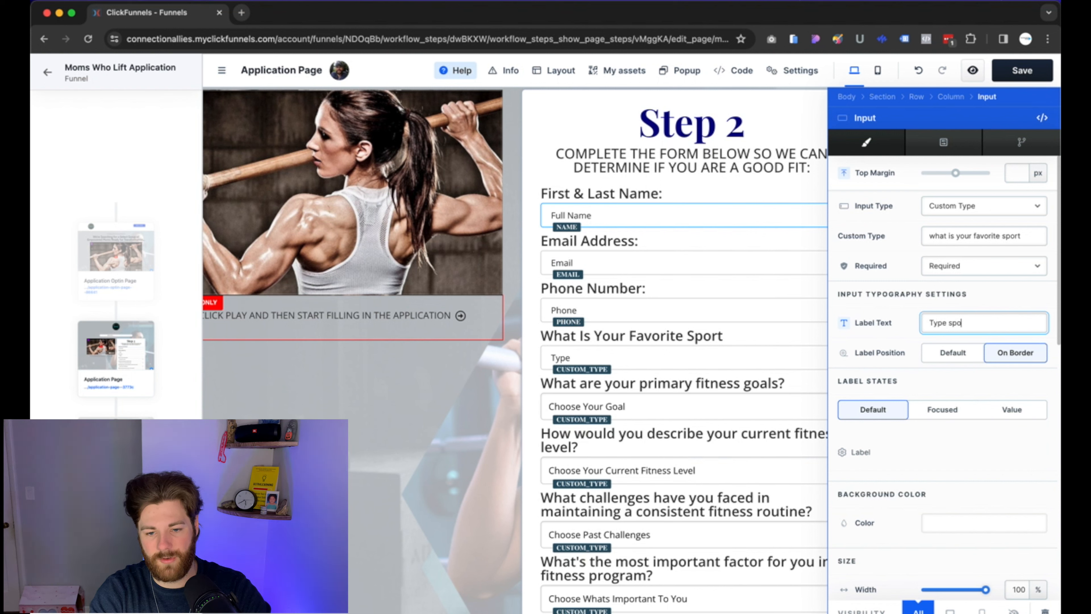
pyautogui.write('rt here')
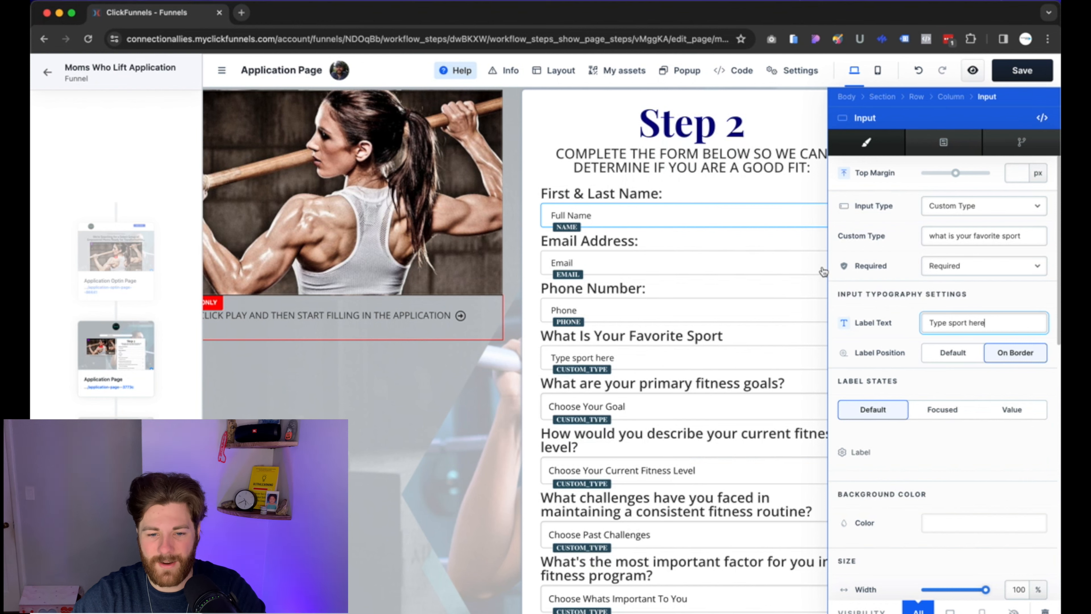
pyautogui.click(777, 288)
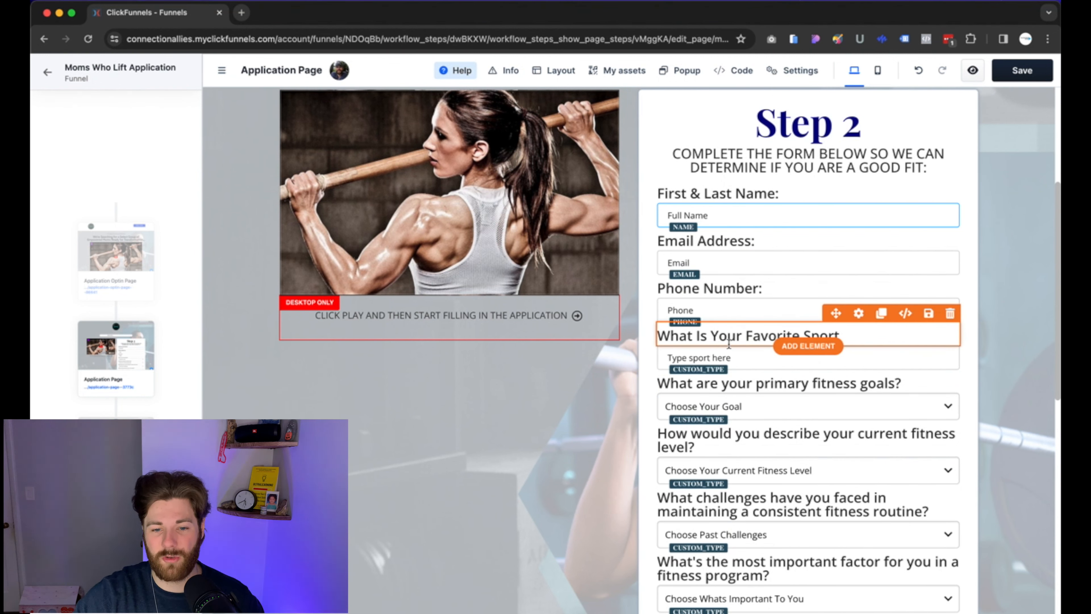
pyautogui.click(1023, 70)
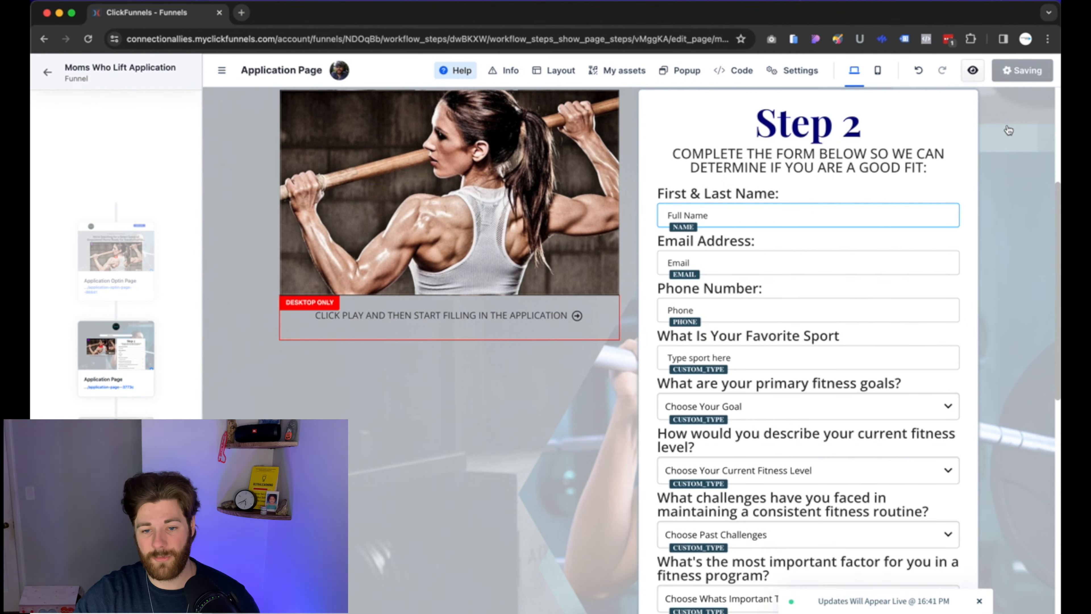
# In the page preview, answer 'football' for favorite sport and enter a test phone number.
pyautogui.click(974, 72)
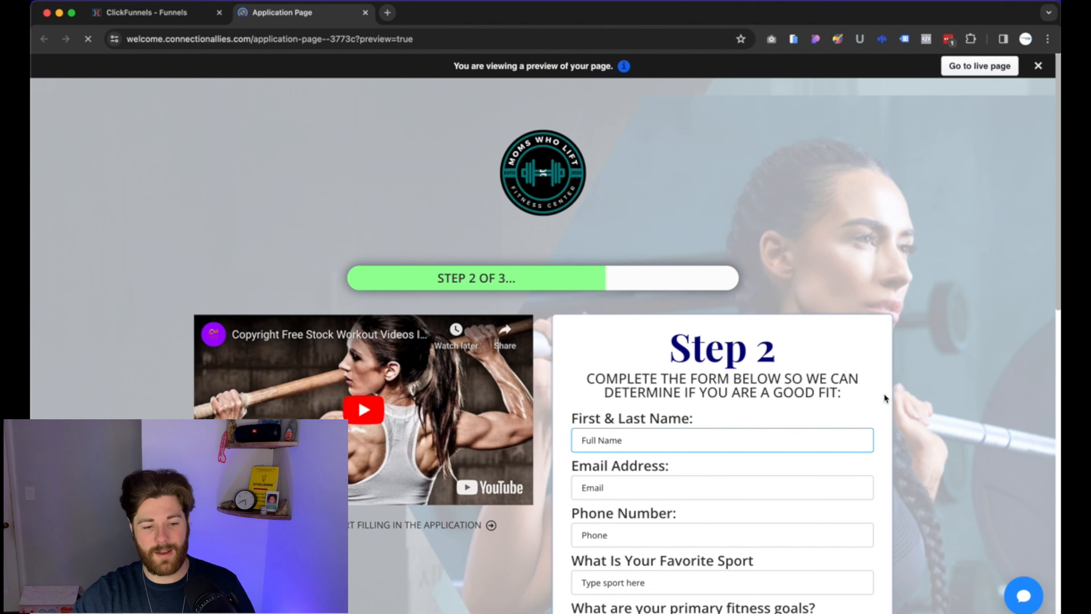
pyautogui.scroll(-2, 857, 400)
pyautogui.scroll(-1, 857, 404)
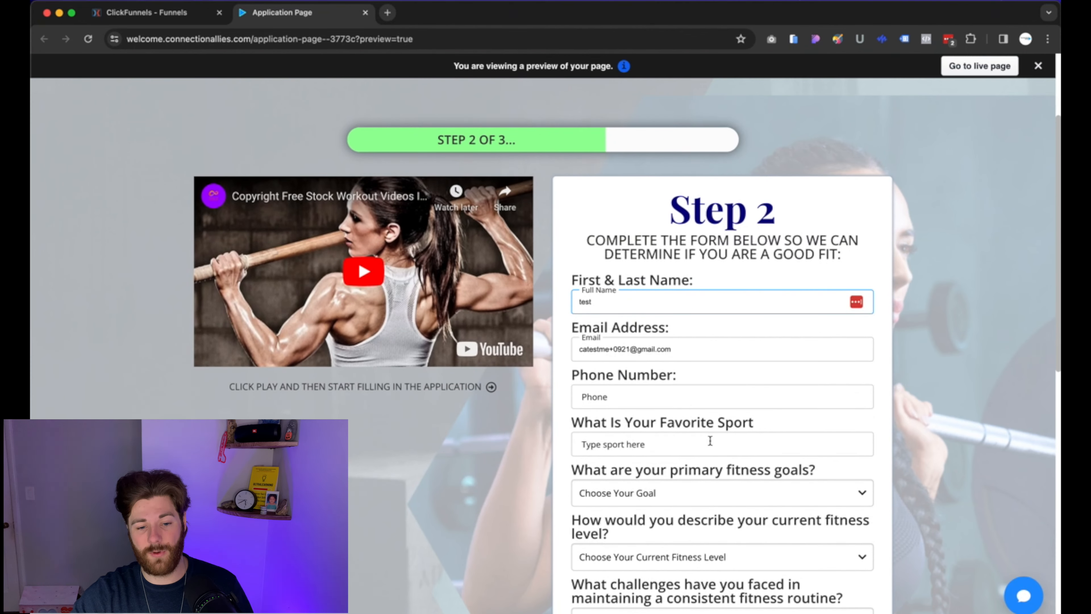
pyautogui.click(698, 446)
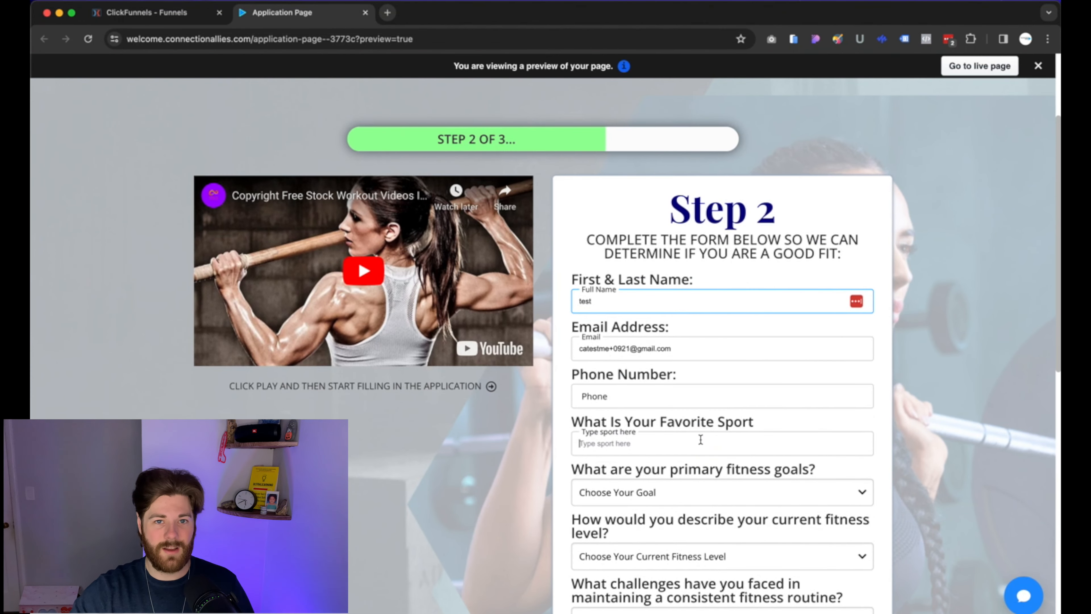
pyautogui.write('foo')
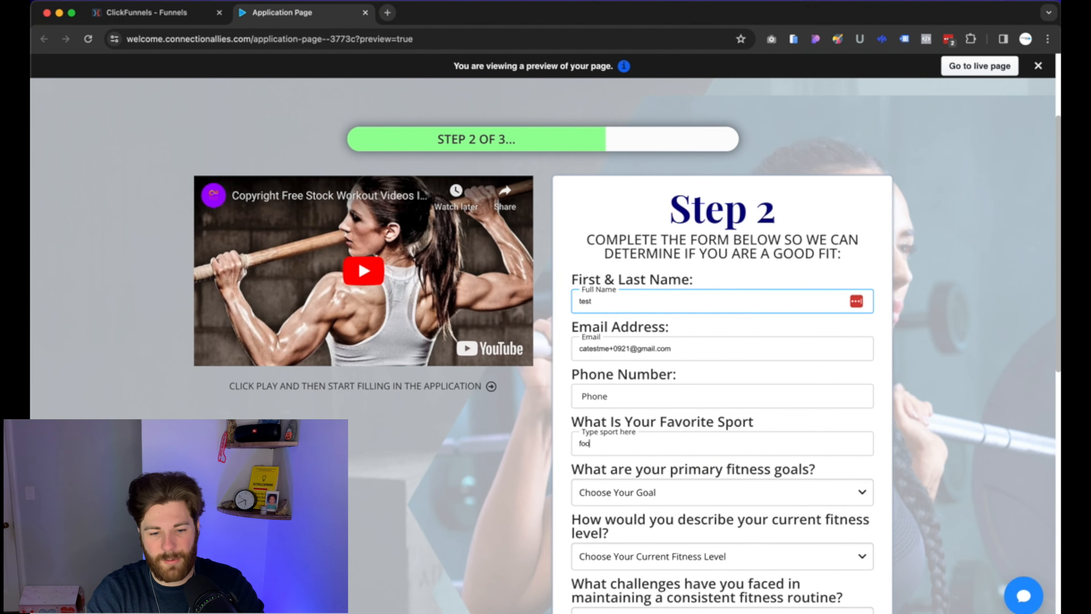
pyautogui.write('tball')
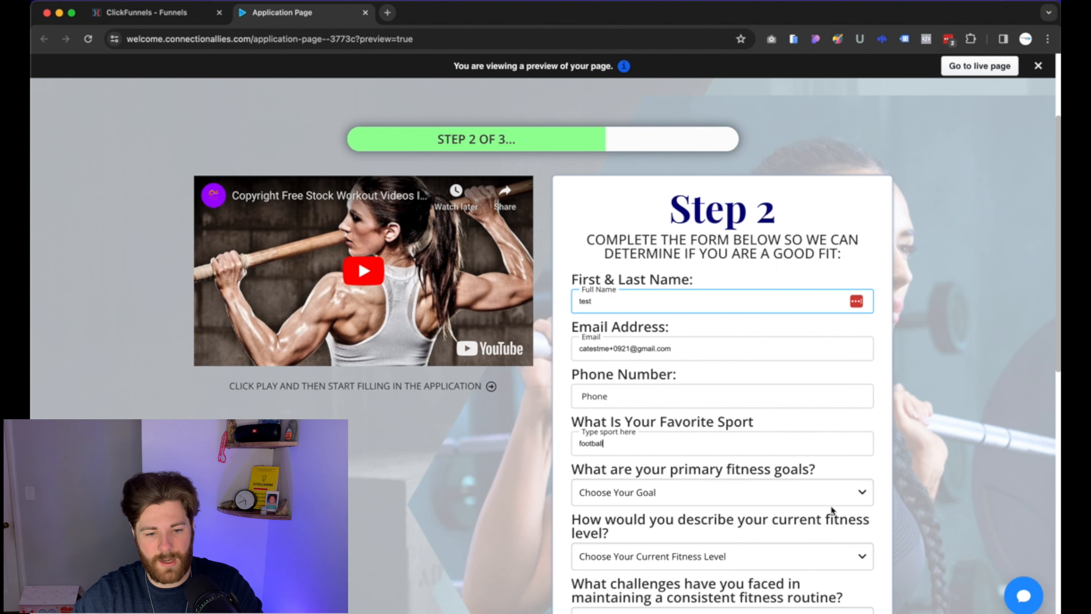
pyautogui.scroll(-3, 830, 509)
pyautogui.click(670, 244)
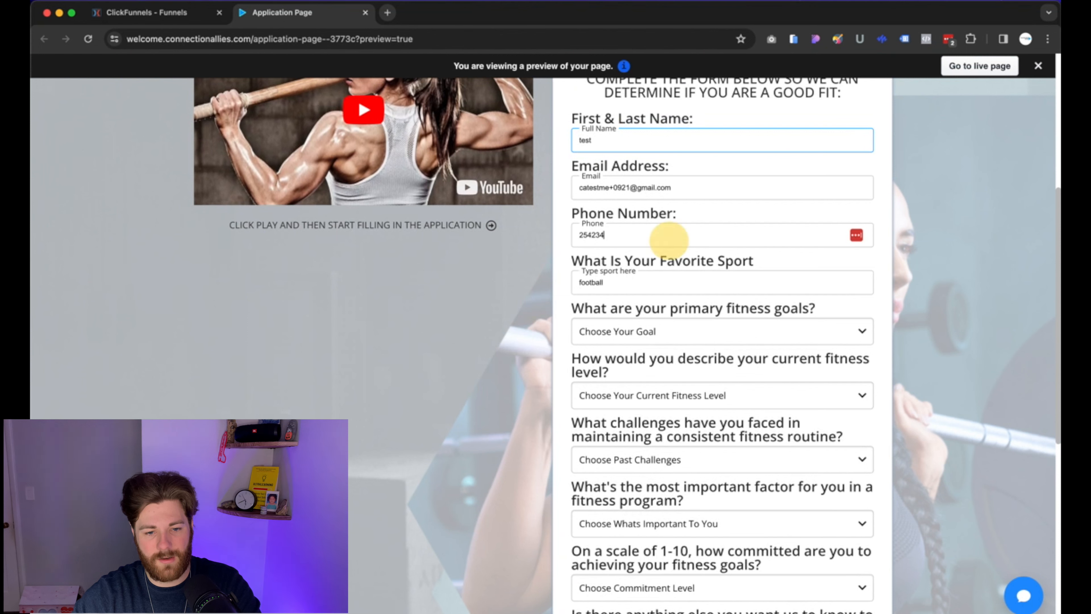
pyautogui.click(913, 340)
# Choose Advanced, Lack of knowledge, Personalized coaching, Somewhat committed (4-6), and add additional info text.
pyautogui.scroll(-3, 701, 351)
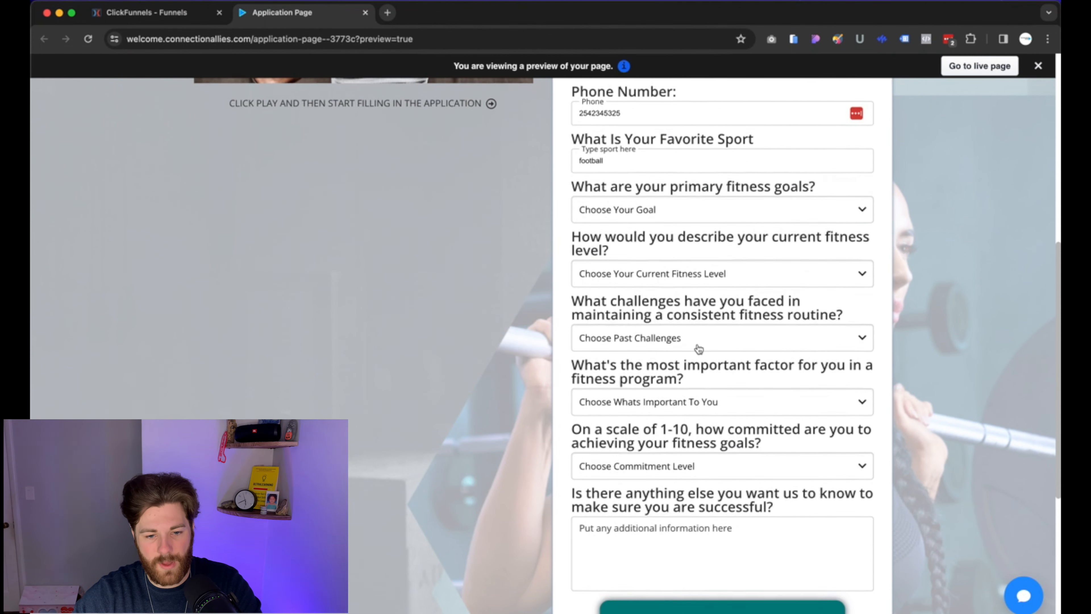
pyautogui.click(676, 263)
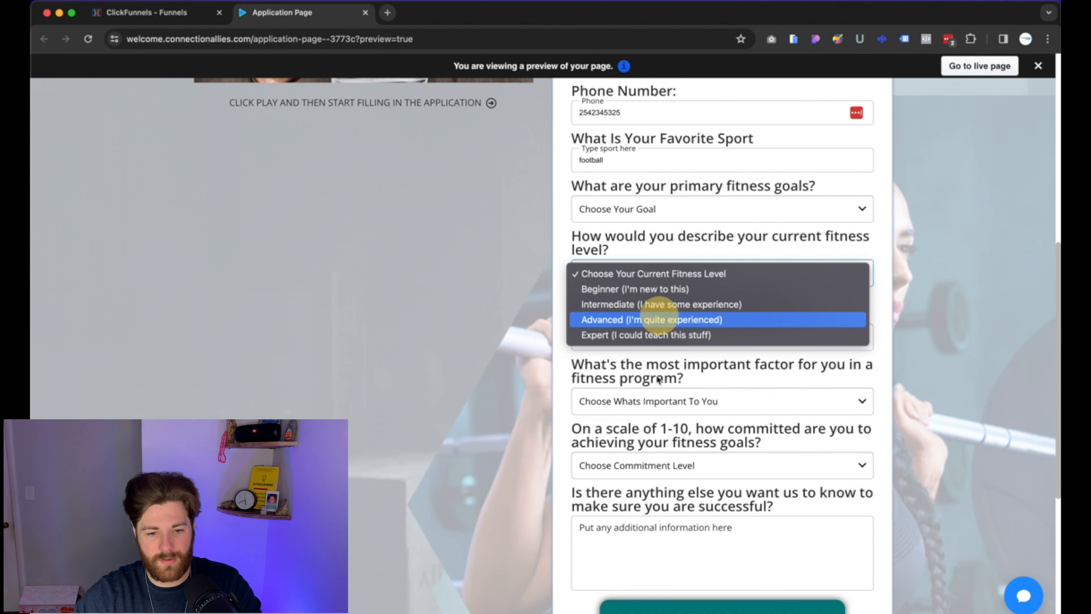
pyautogui.click(646, 319)
pyautogui.click(648, 338)
pyautogui.click(650, 403)
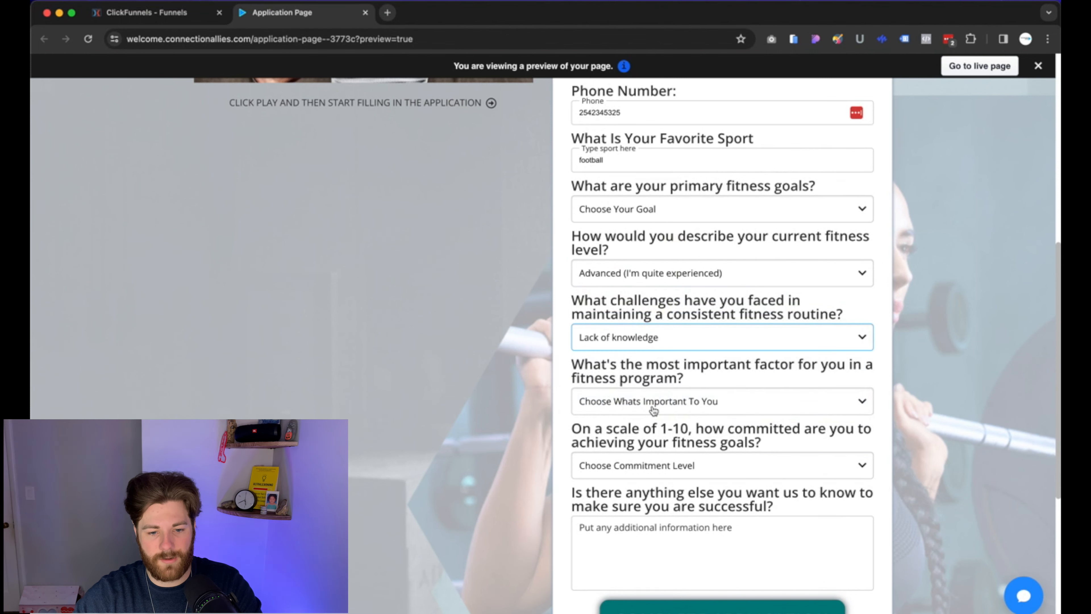
pyautogui.click(651, 402)
pyautogui.click(650, 449)
pyautogui.click(668, 473)
pyautogui.click(657, 498)
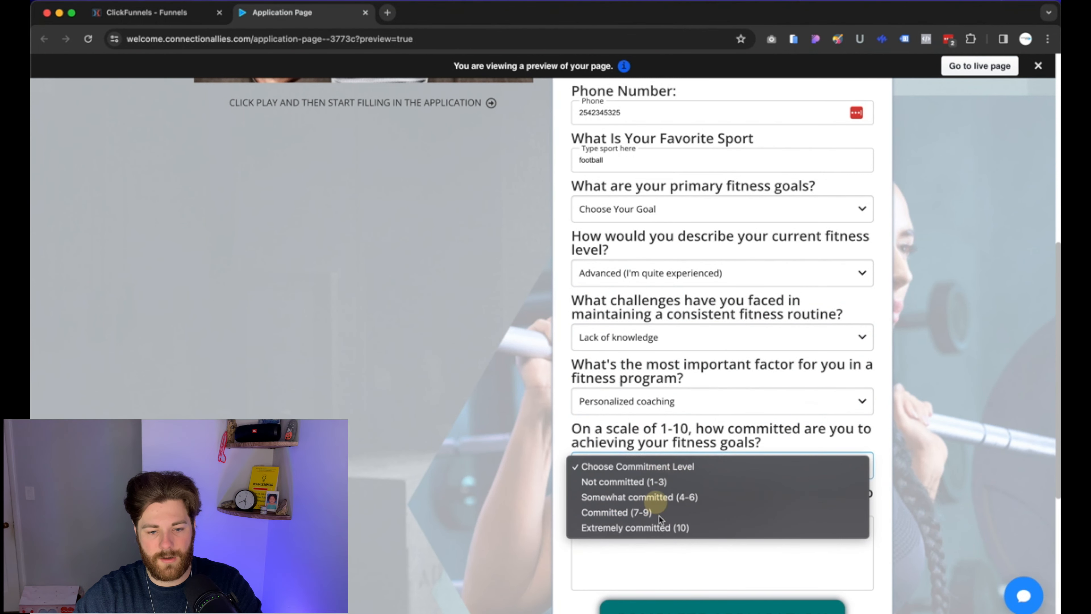
pyautogui.click(774, 537)
pyautogui.write('asdldsafdsf')
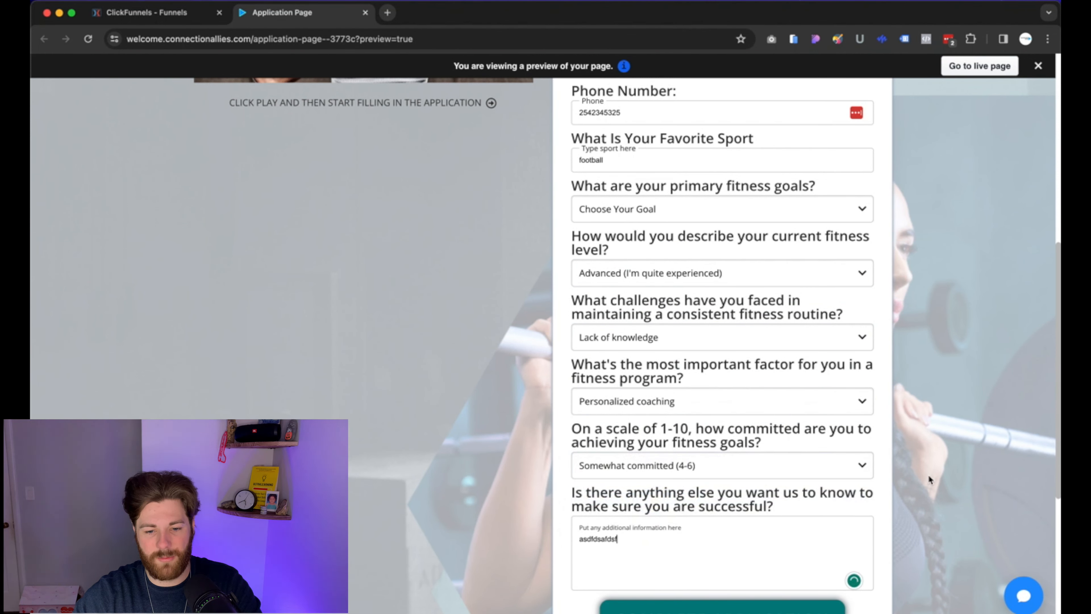
# Set the primary fitness goal to Build muscle and submit the completed application.
pyautogui.scroll(2, 912, 475)
pyautogui.scroll(2, 905, 459)
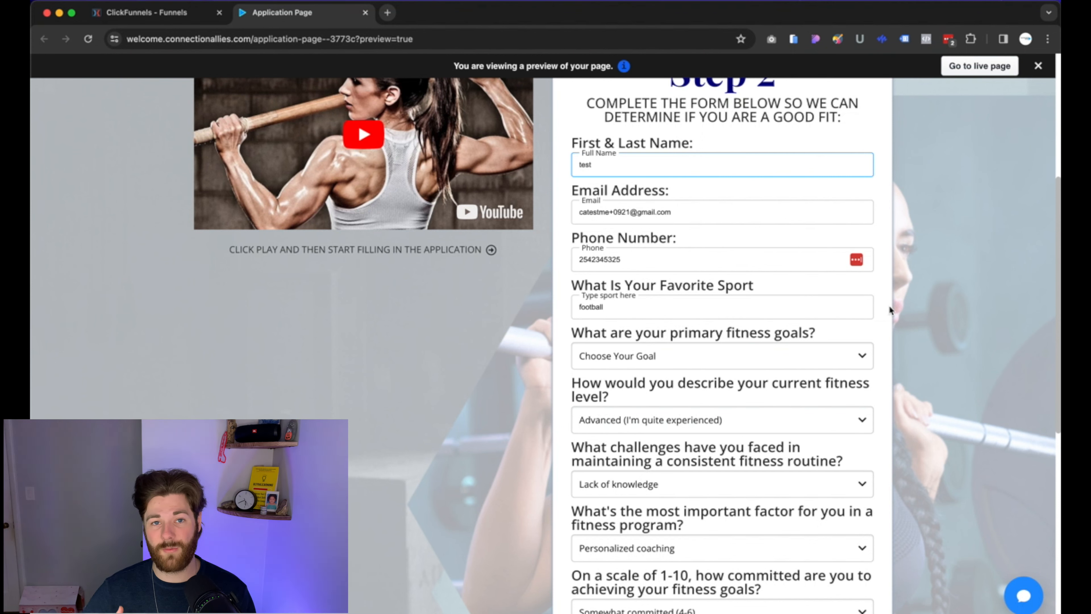
pyautogui.scroll(1, 890, 305)
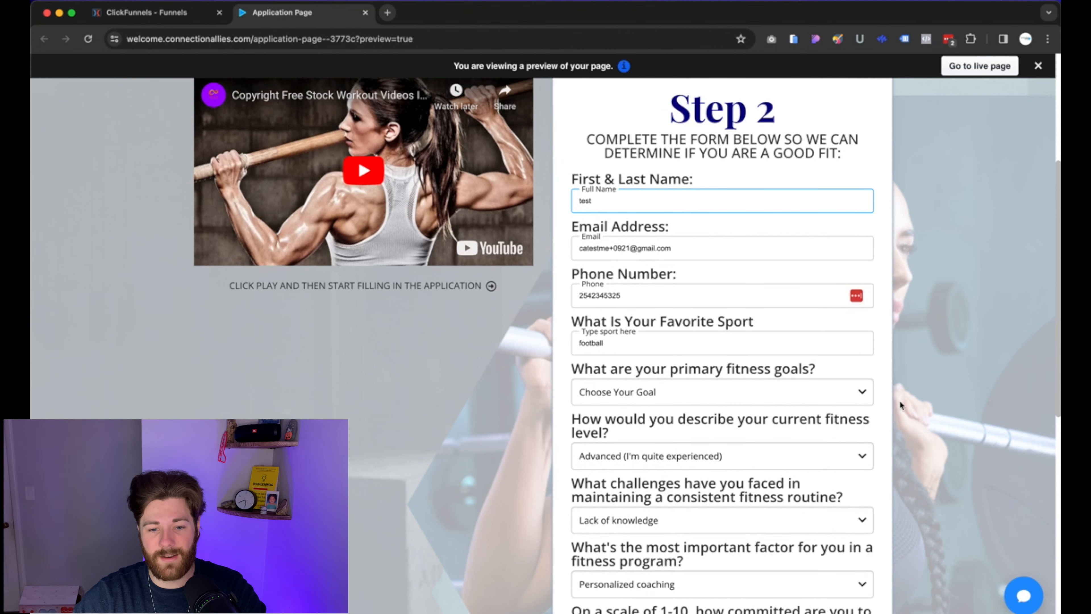
pyautogui.scroll(-10, 901, 404)
pyautogui.click(748, 327)
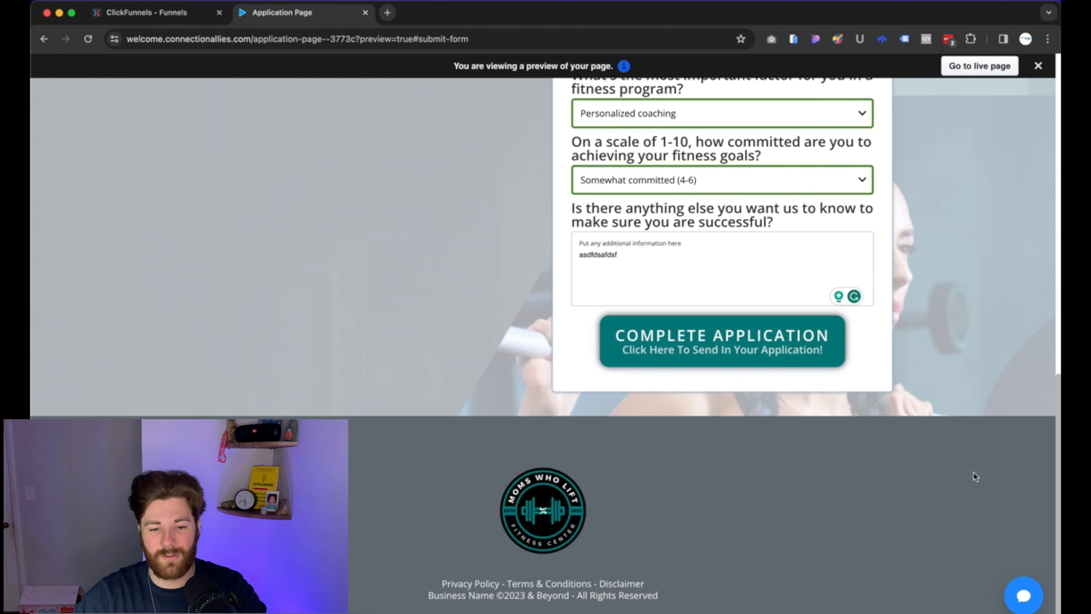
pyautogui.click(755, 352)
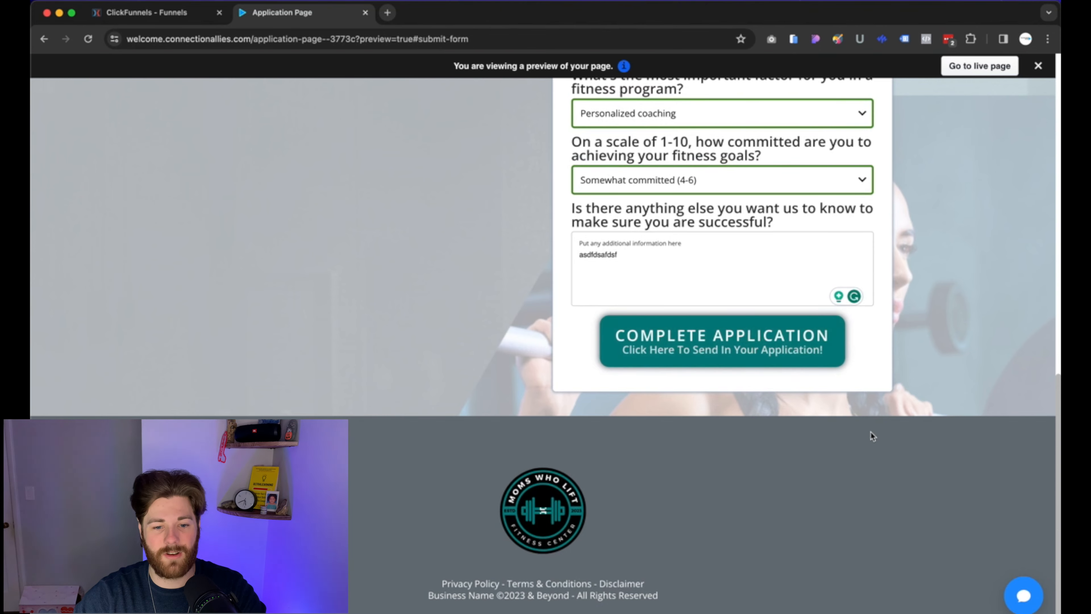
pyautogui.scroll(-4, 867, 426)
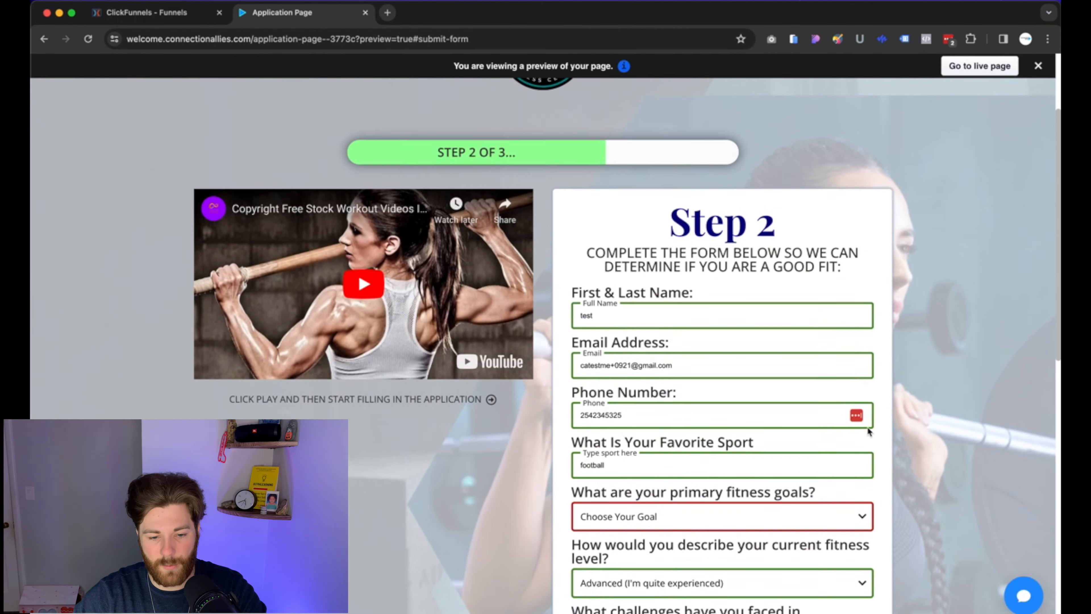
pyautogui.click(672, 489)
pyautogui.click(631, 518)
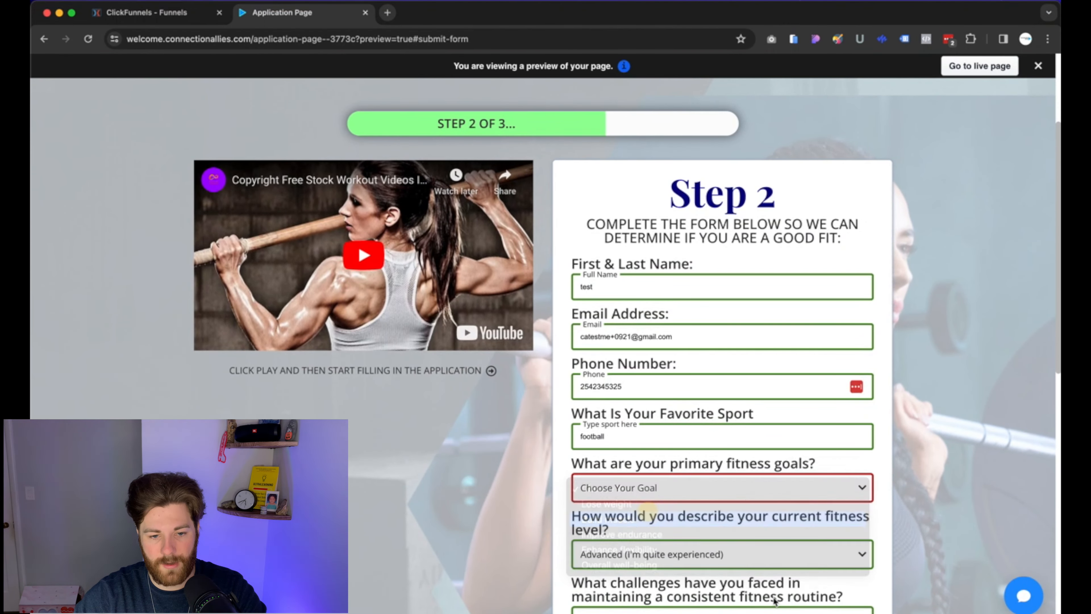
pyautogui.click(634, 347)
pyautogui.scroll(-10, 920, 377)
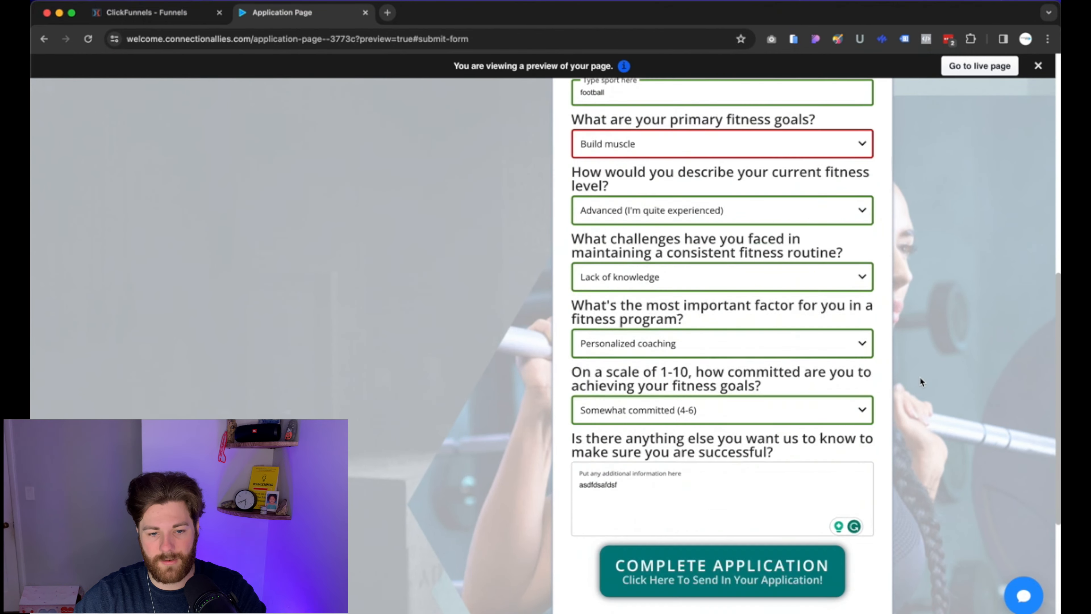
pyautogui.click(755, 545)
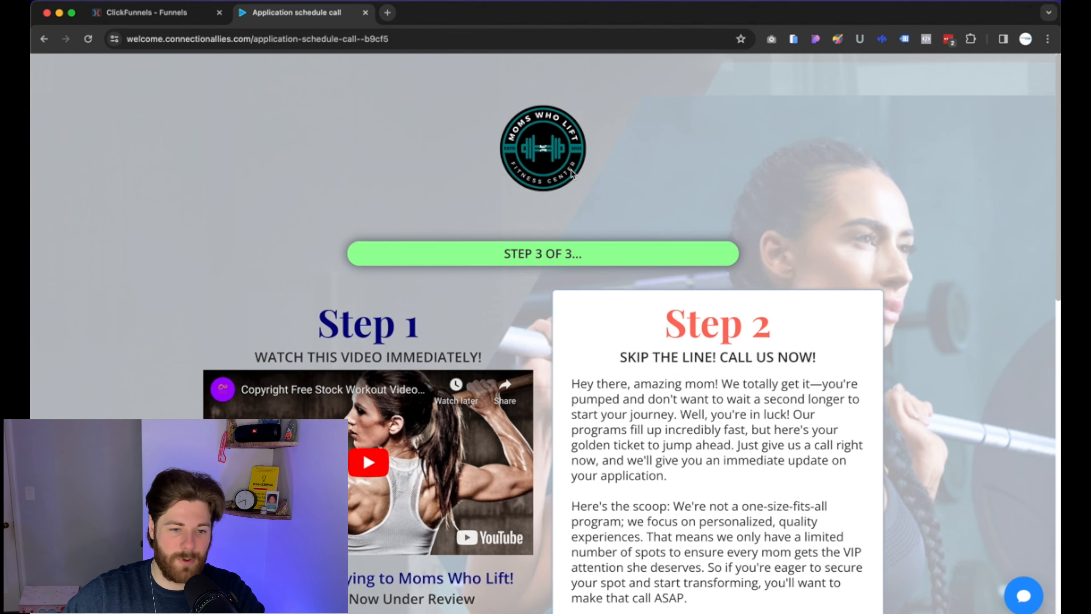
# Close the schedule-call tab and return to the funnel overview showing optin, application and schedule-call steps.
pyautogui.click(365, 13)
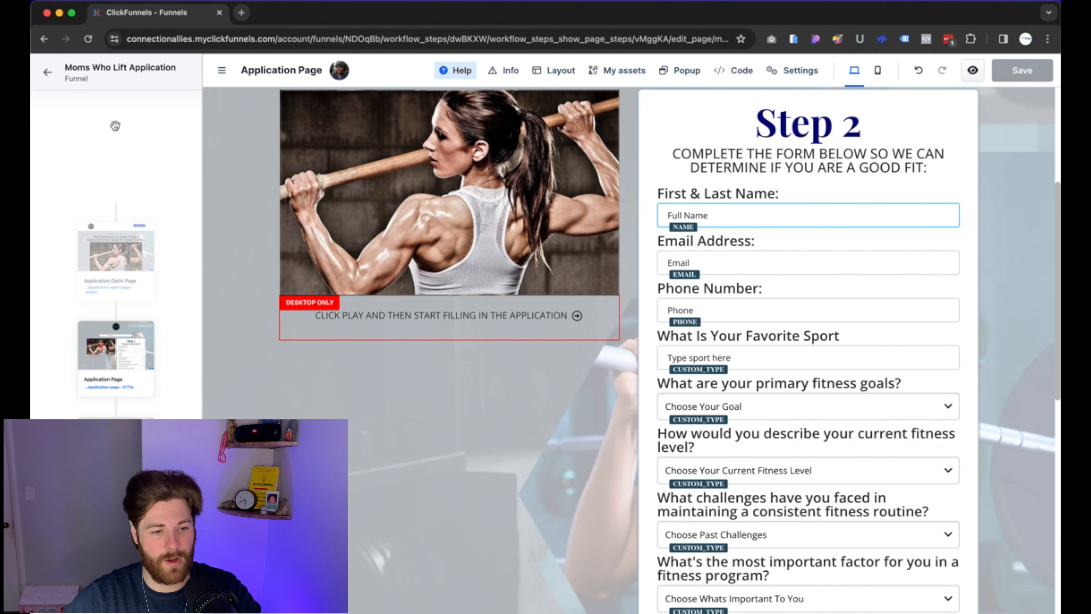
pyautogui.click(47, 73)
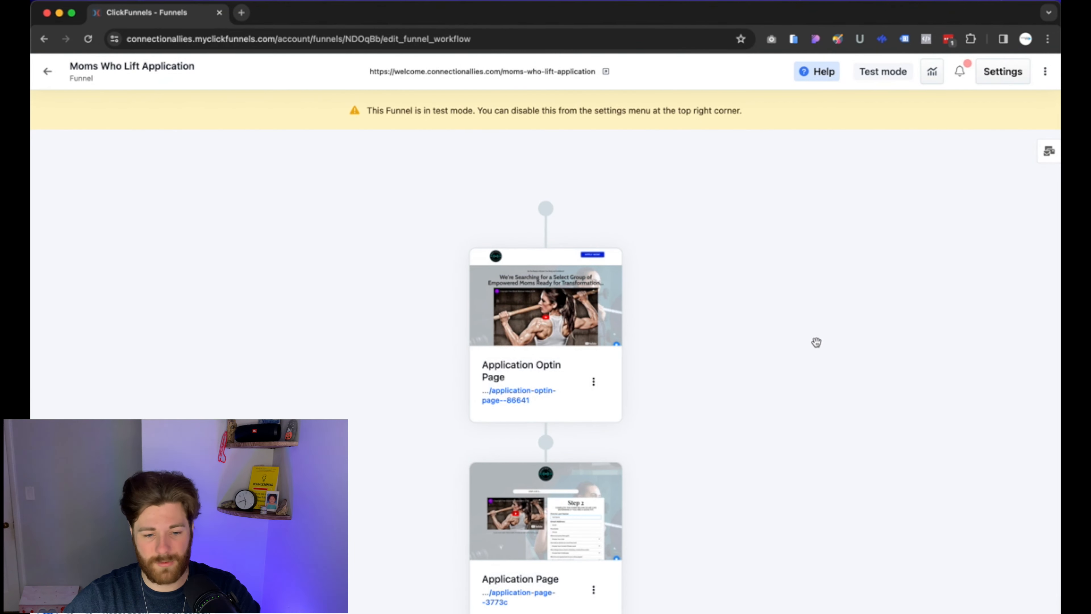
pyautogui.scroll(-5, 748, 426)
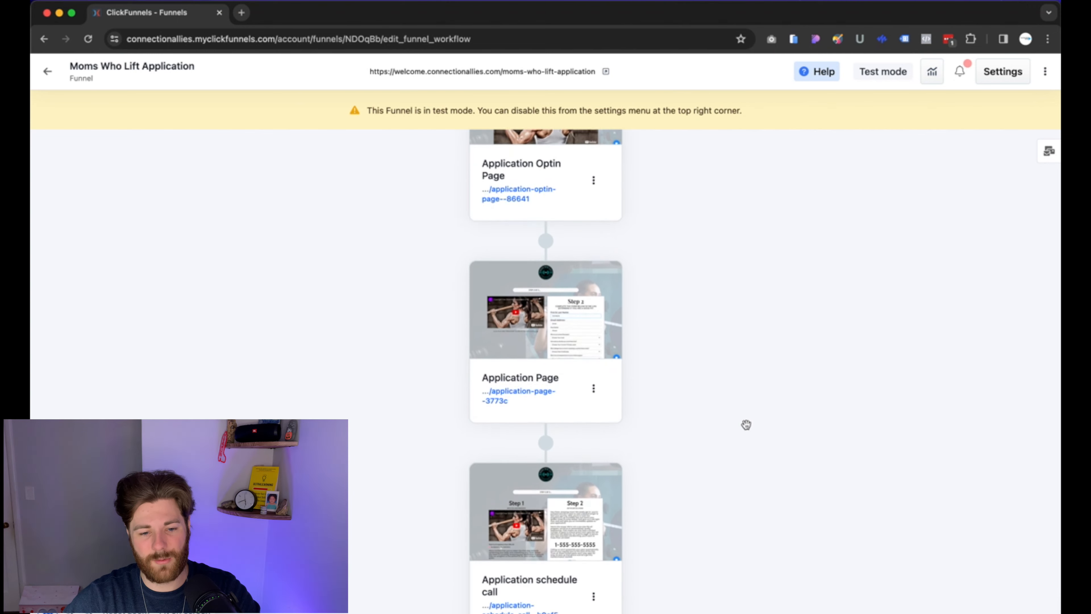
pyautogui.scroll(-2, 746, 424)
pyautogui.scroll(2, 655, 319)
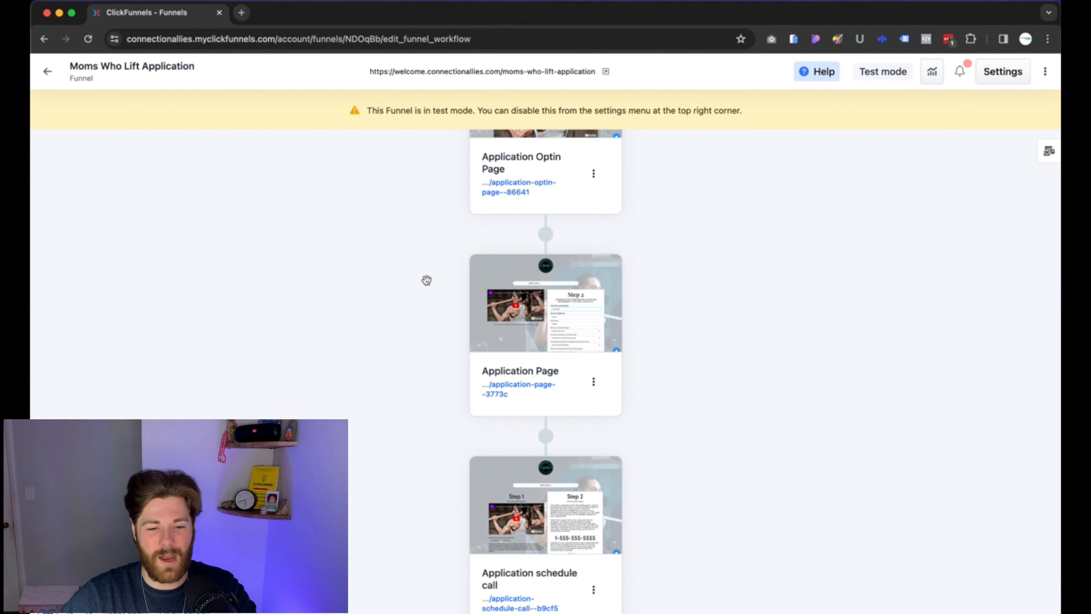
pyautogui.scroll(1, 675, 339)
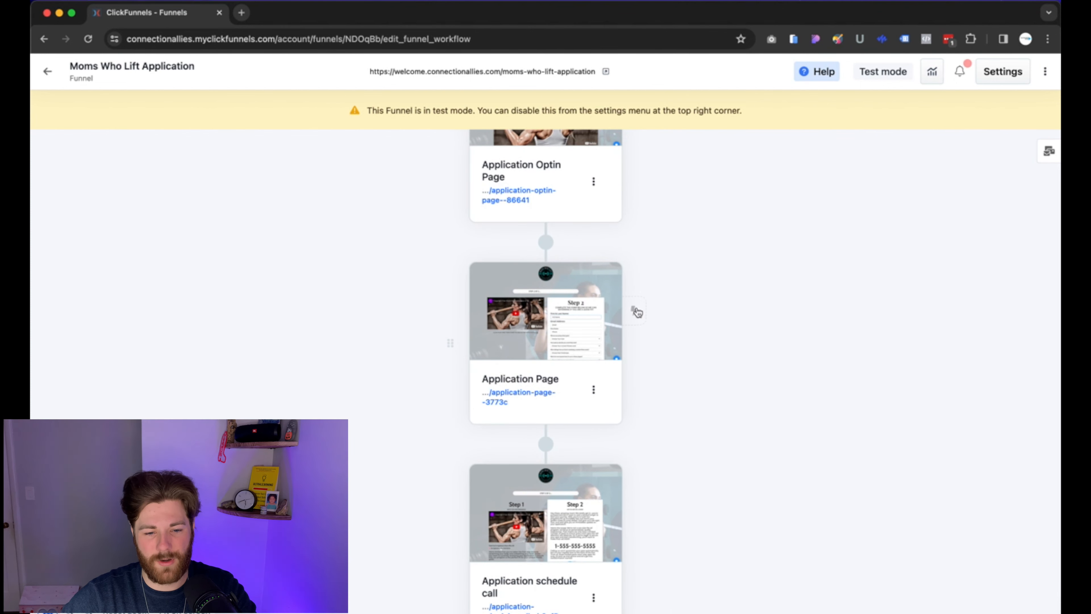
pyautogui.scroll(5, 631, 306)
pyautogui.scroll(-3, 742, 435)
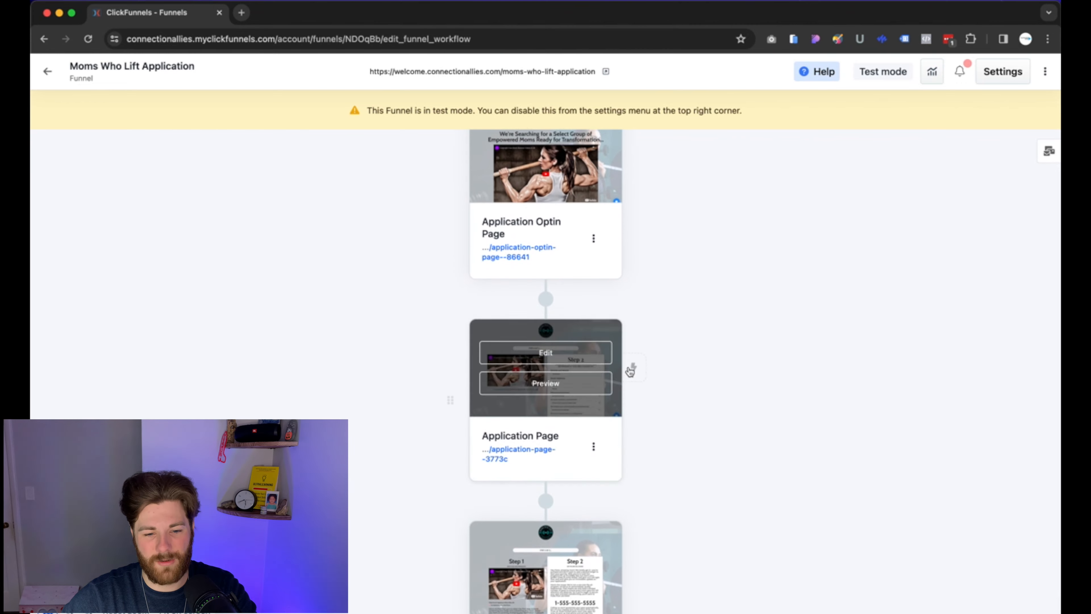
# Create a new Application Page workflow named 'application form notification' triggered by Opt-In events.
pyautogui.click(641, 378)
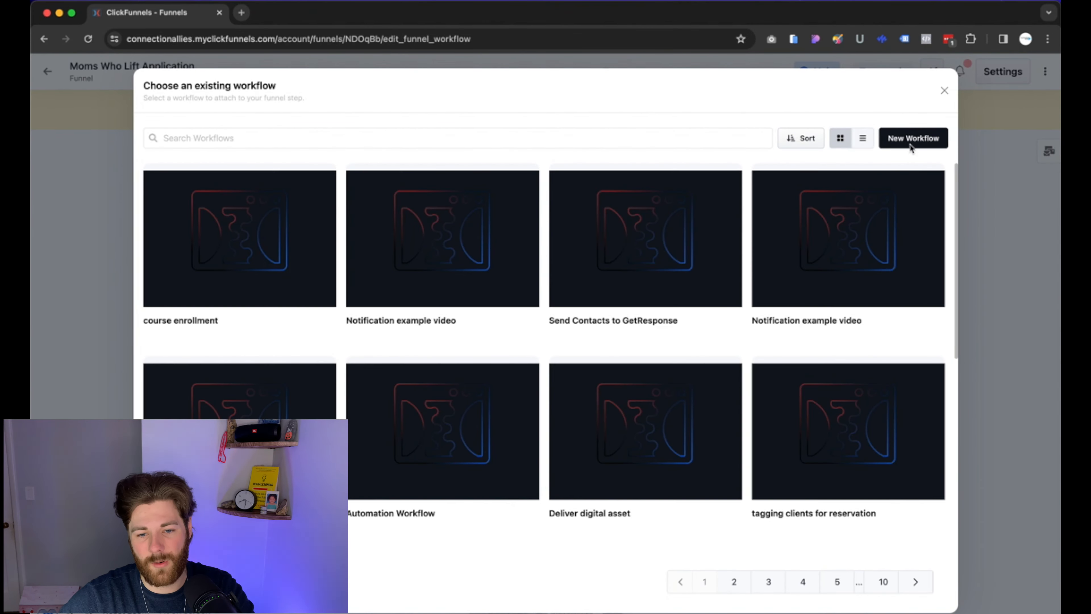
pyautogui.click(911, 142)
pyautogui.click(426, 307)
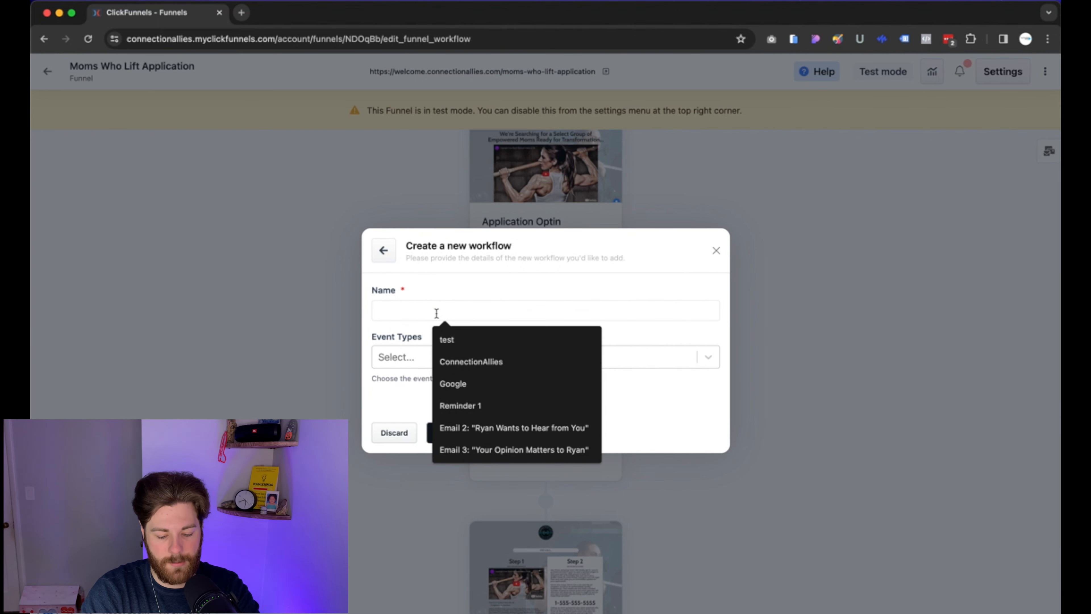
pyautogui.write('application')
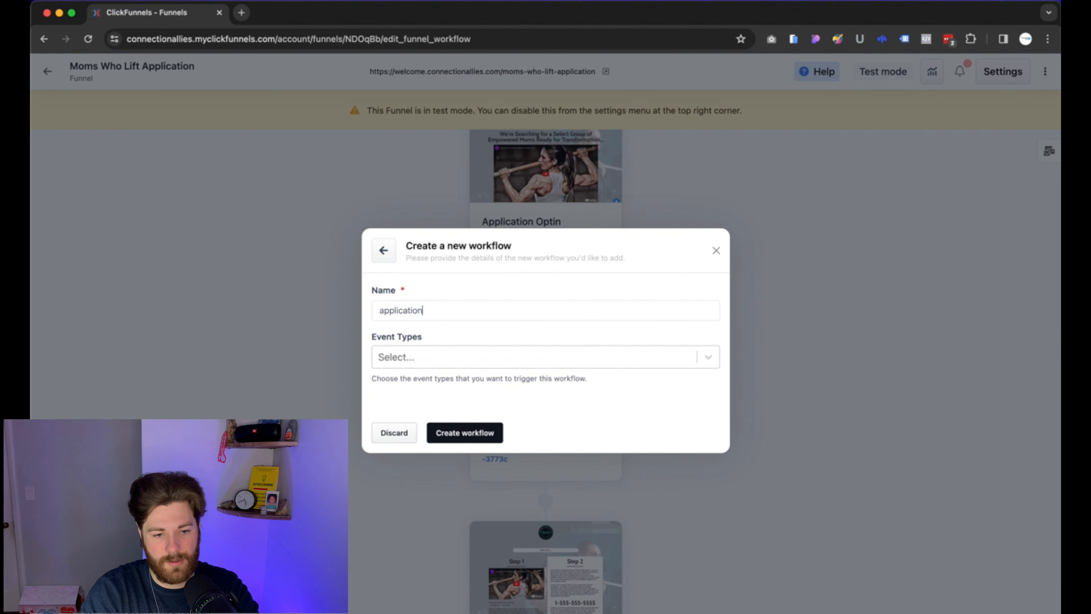
pyautogui.write(' form')
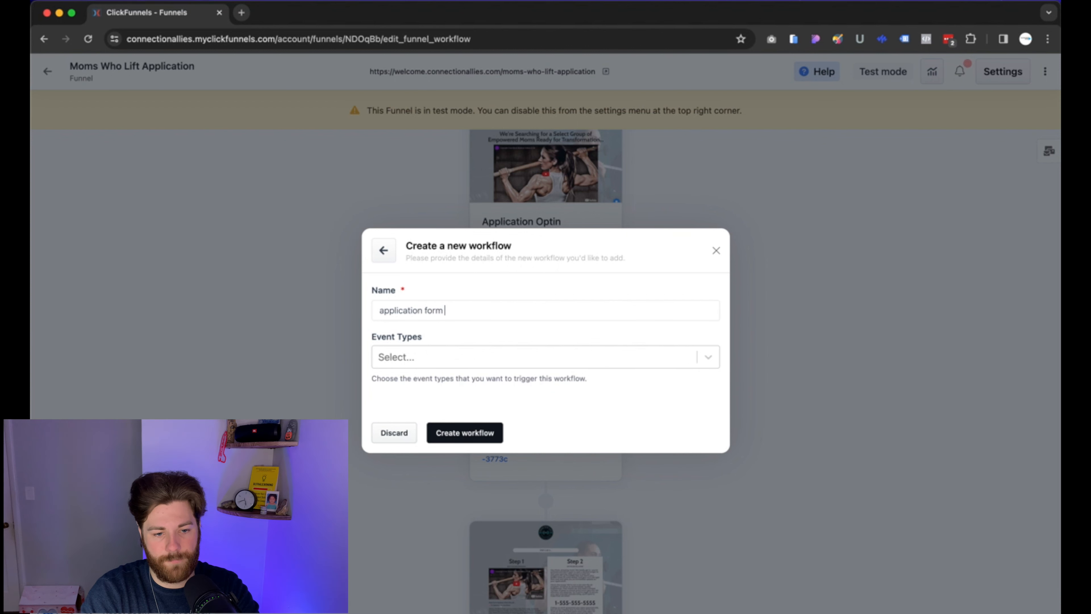
pyautogui.write(' noti')
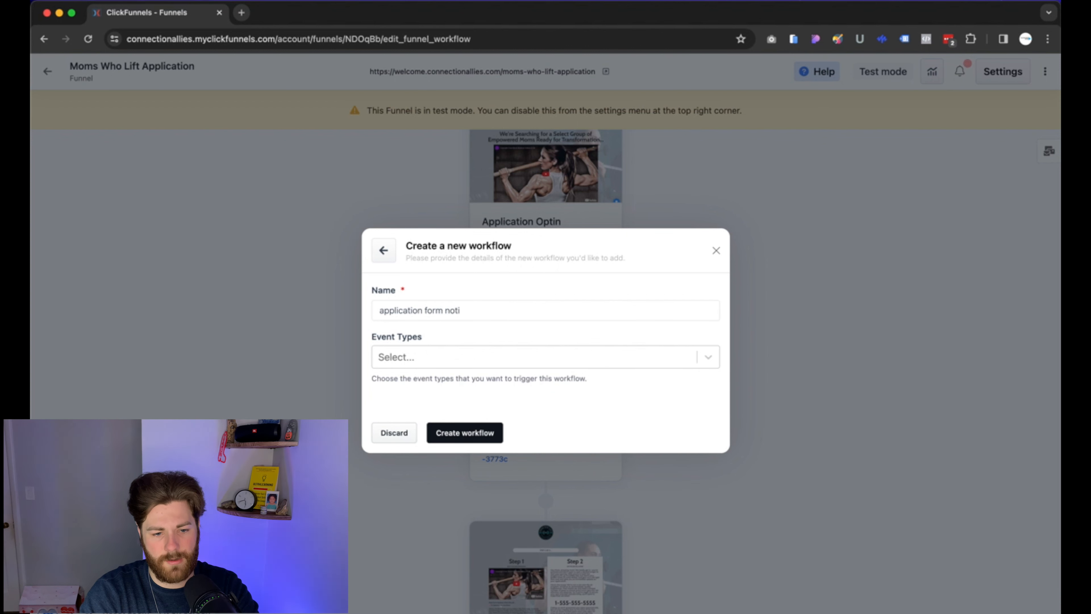
pyautogui.write('cication')
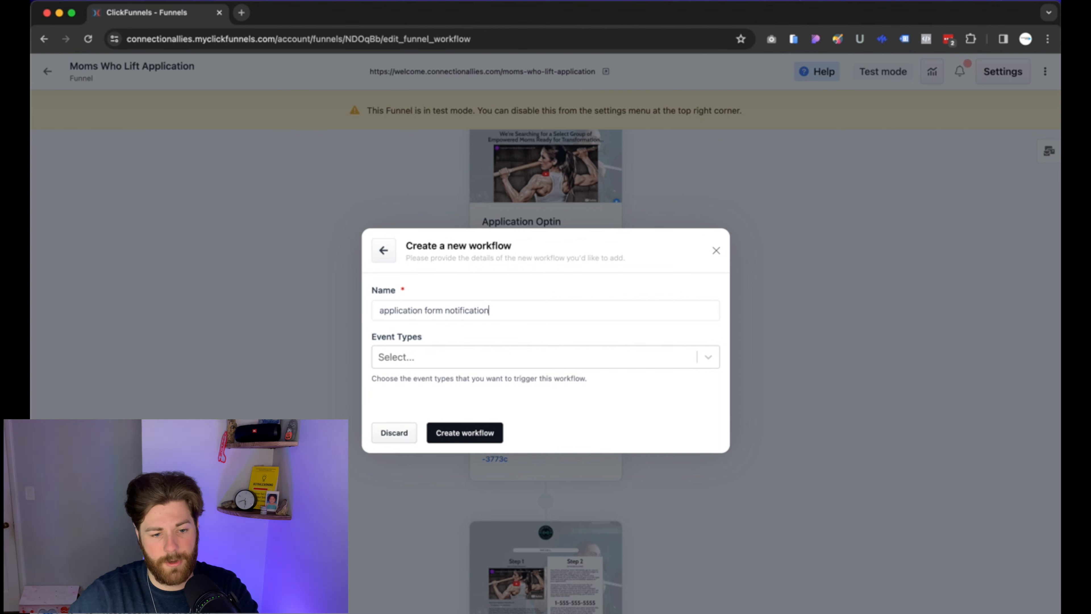
pyautogui.click(424, 358)
pyautogui.scroll(-3, 448, 409)
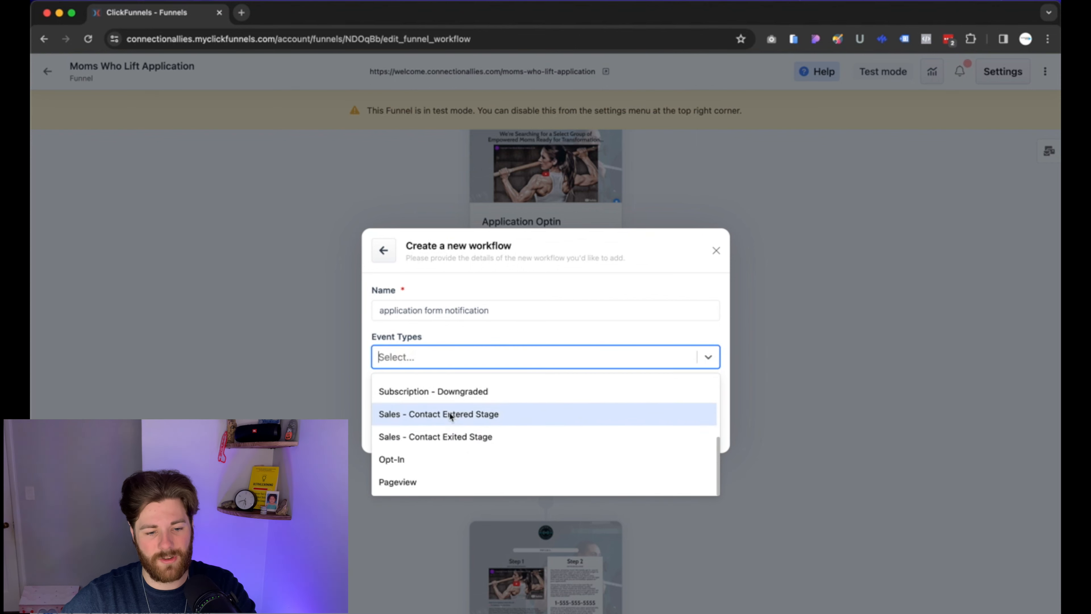
pyautogui.click(434, 456)
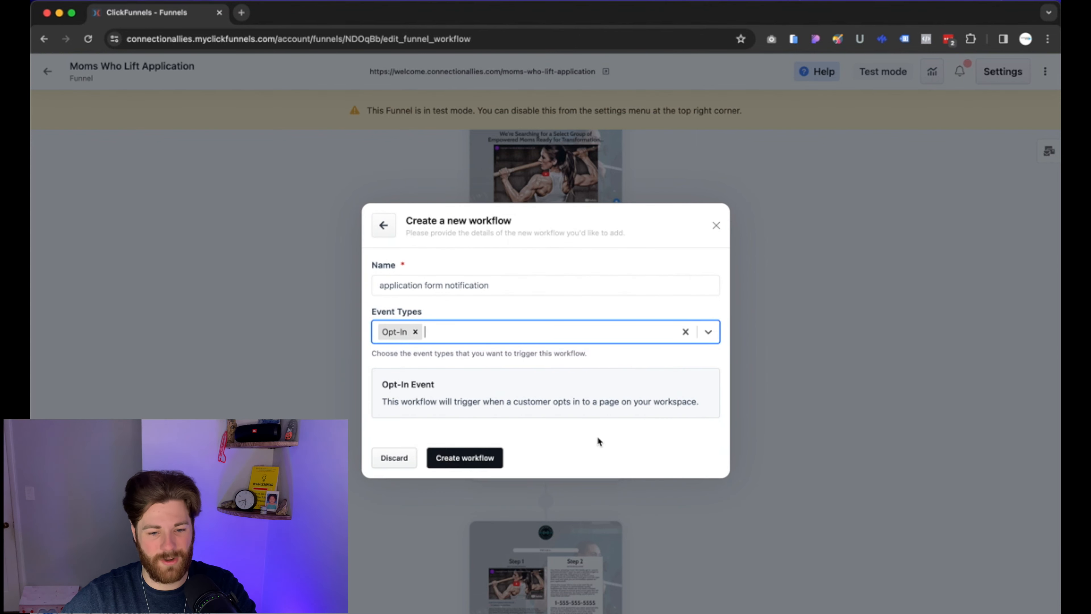
pyautogui.click(468, 458)
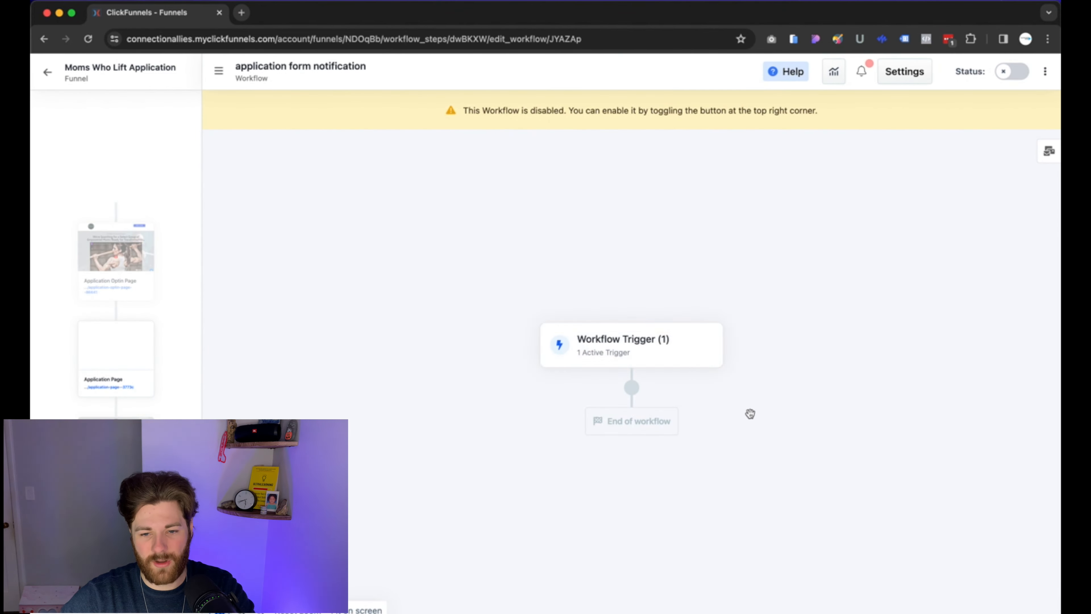
# Add a Notify step from the Internal actions after the workflow trigger.
pyautogui.click(631, 392)
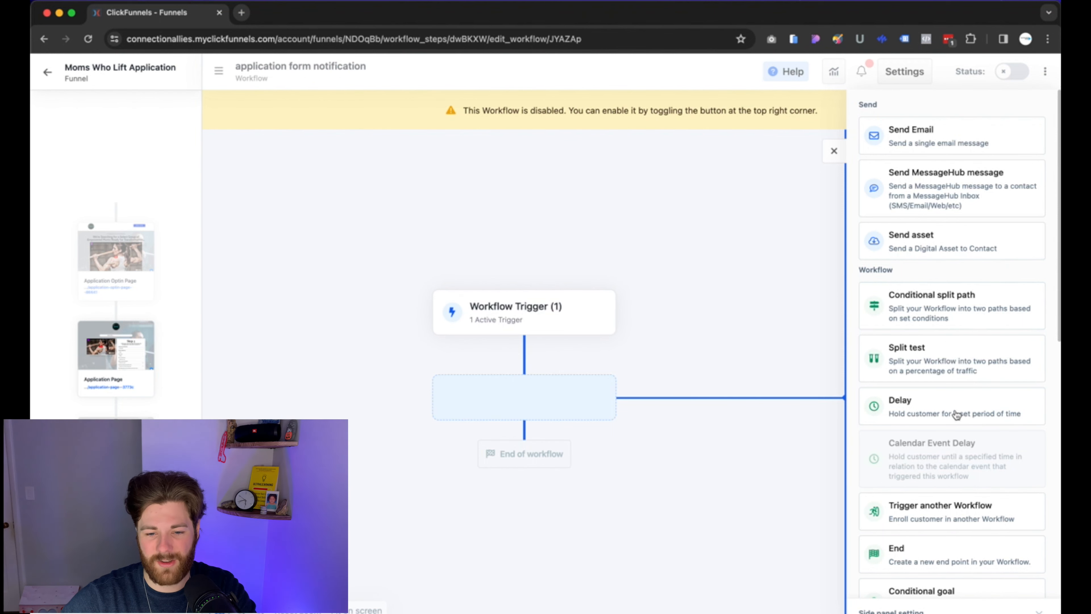
pyautogui.scroll(-10, 977, 440)
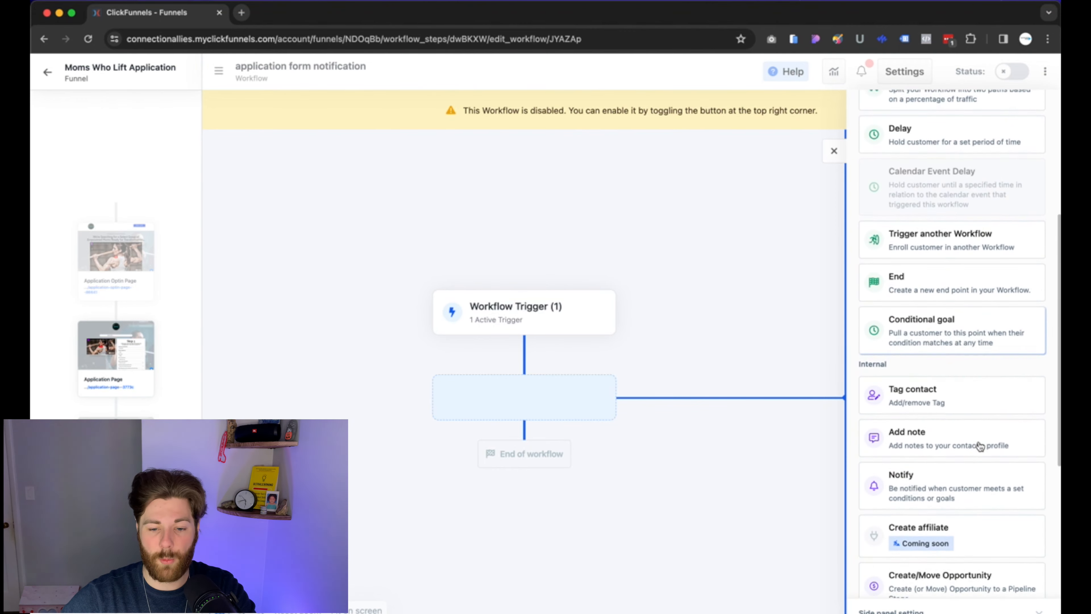
pyautogui.scroll(-2, 980, 447)
pyautogui.click(926, 394)
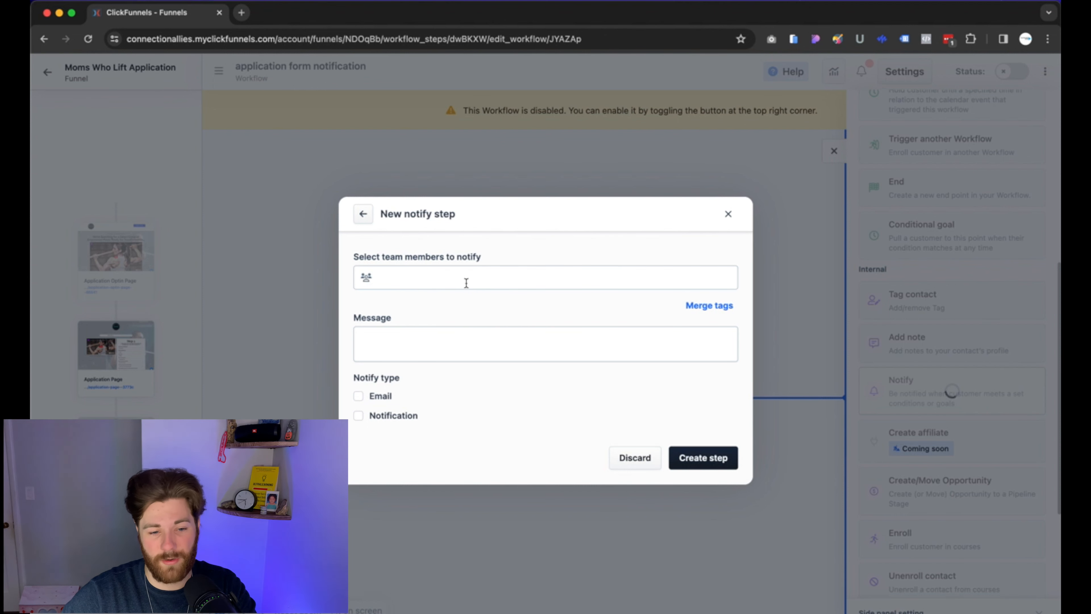
# Select a team member as recipient and enter the message 'Favorite Sport'.
pyautogui.click(417, 278)
pyautogui.click(416, 301)
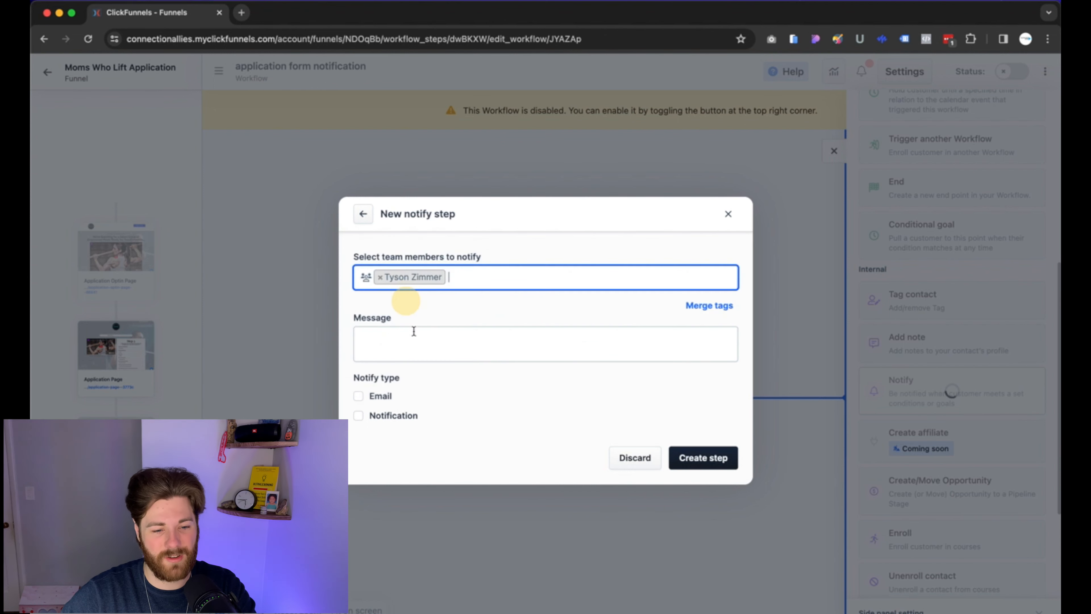
pyautogui.click(417, 310)
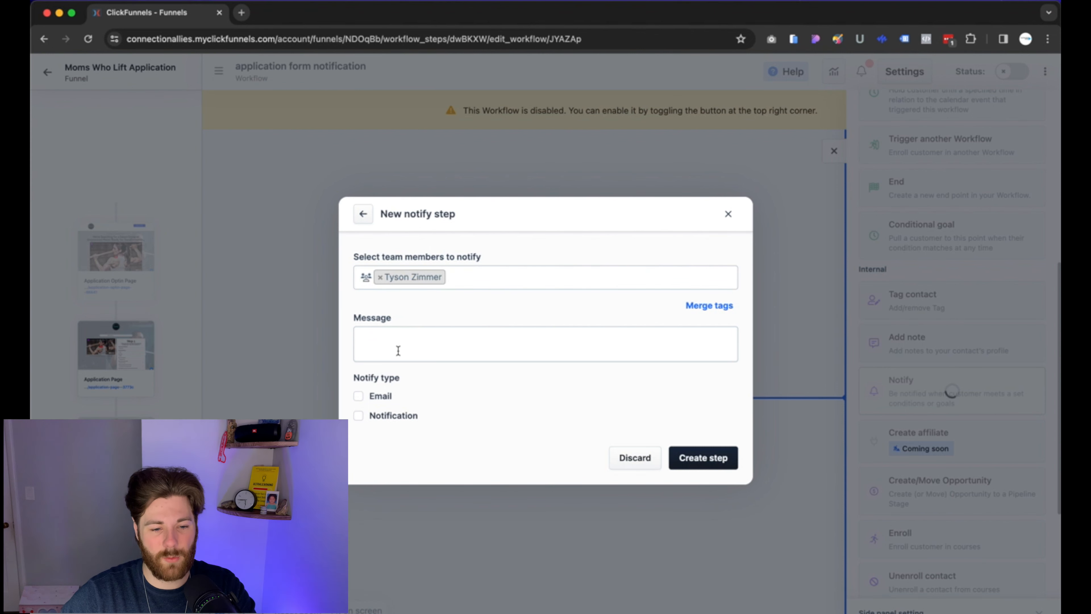
pyautogui.click(381, 347)
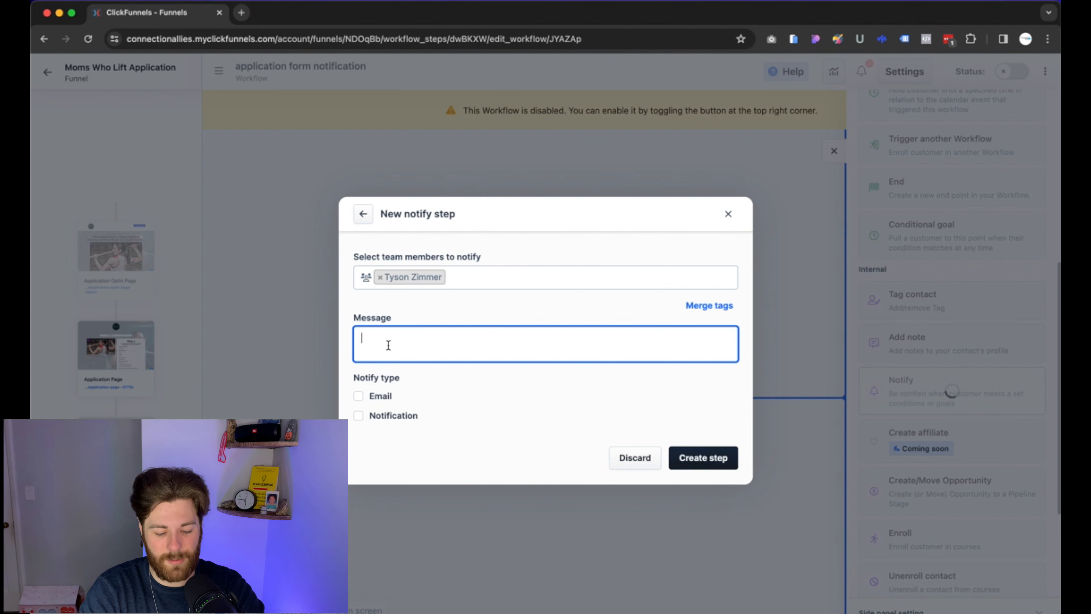
pyautogui.write('vortie')
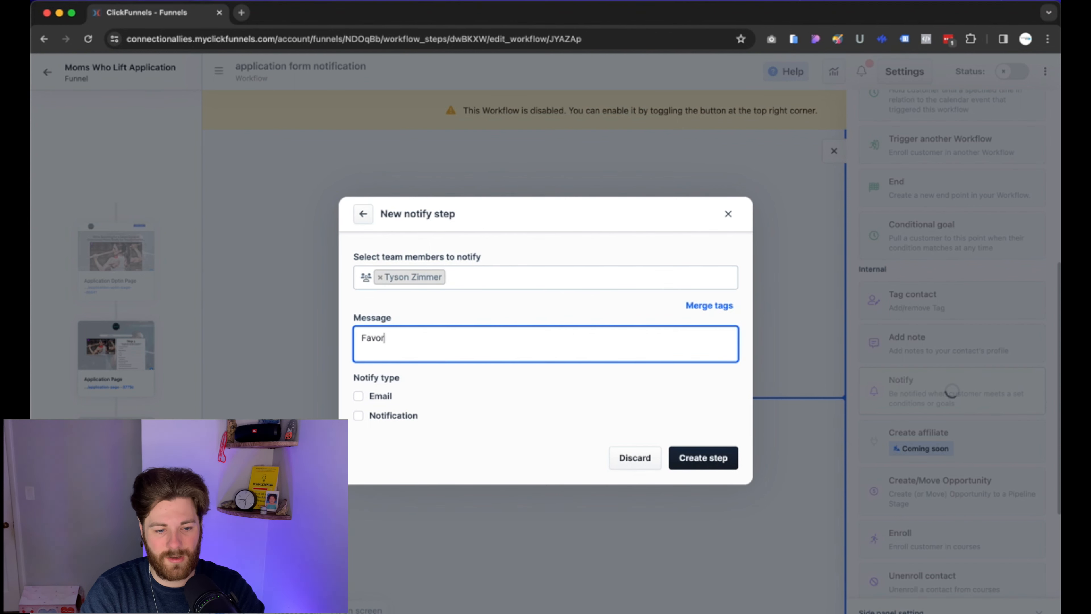
pyautogui.press('BackSpace')
pyautogui.press('BackSpace')
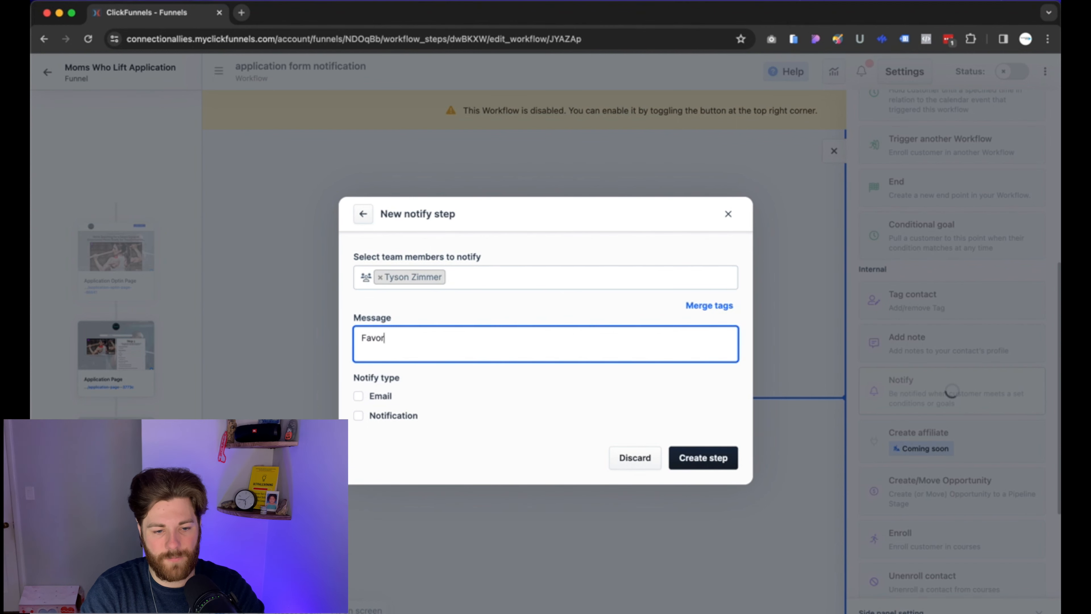
pyautogui.write('ite Sport')
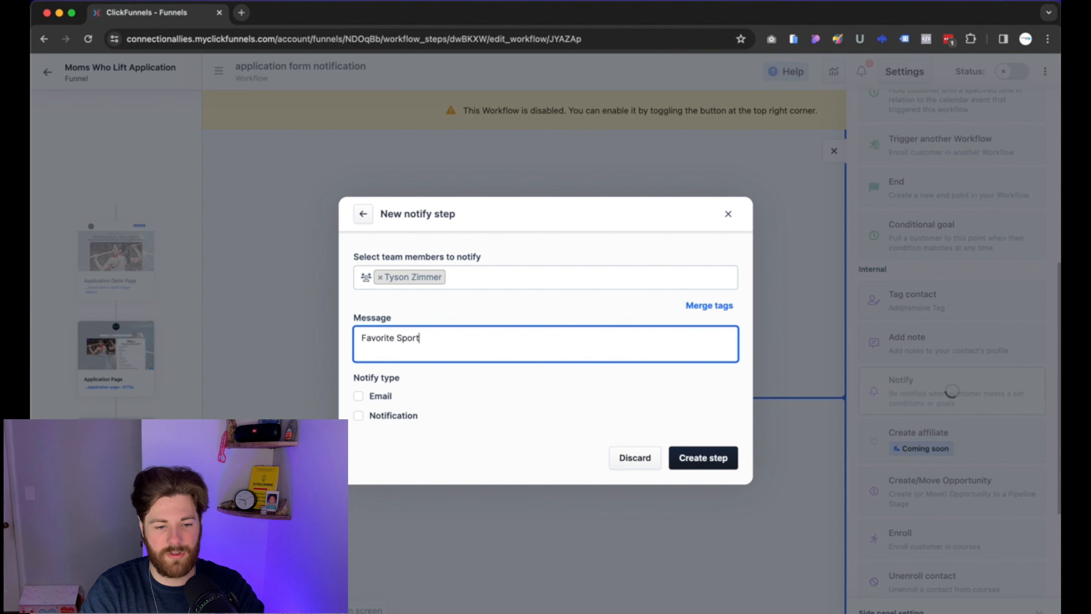
pyautogui.click(530, 307)
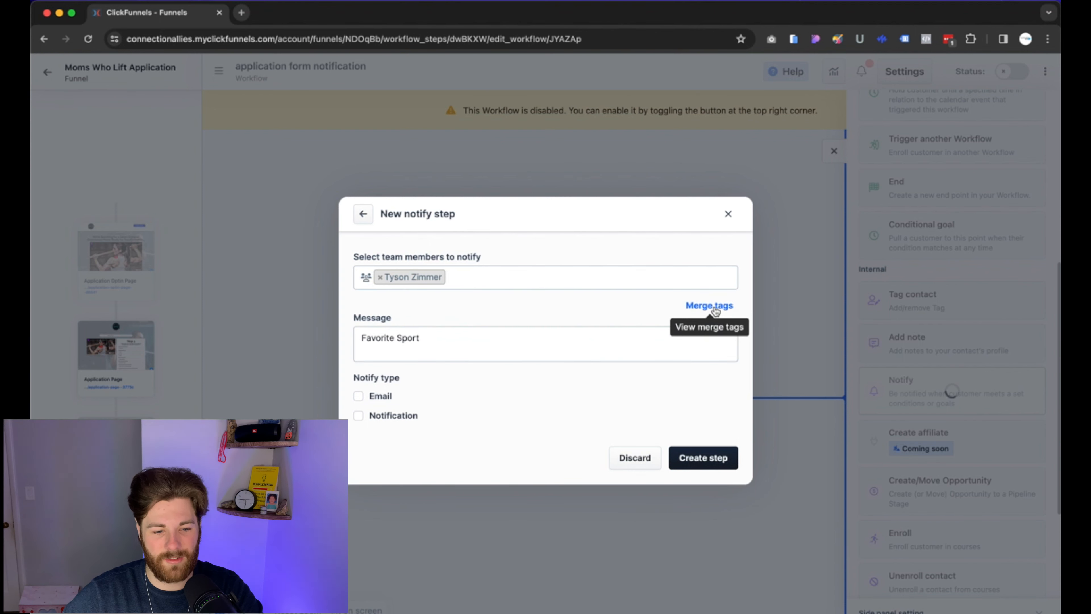
# Append ' - ' and the 'what is your favorite sport' merge tag to the message.
pyautogui.click(512, 332)
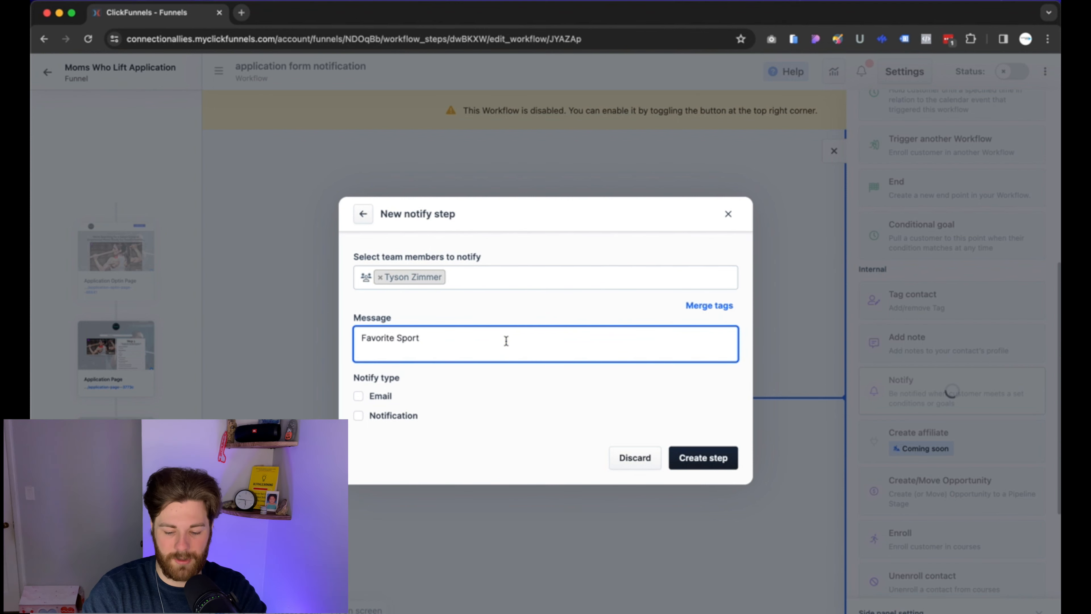
pyautogui.write('-')
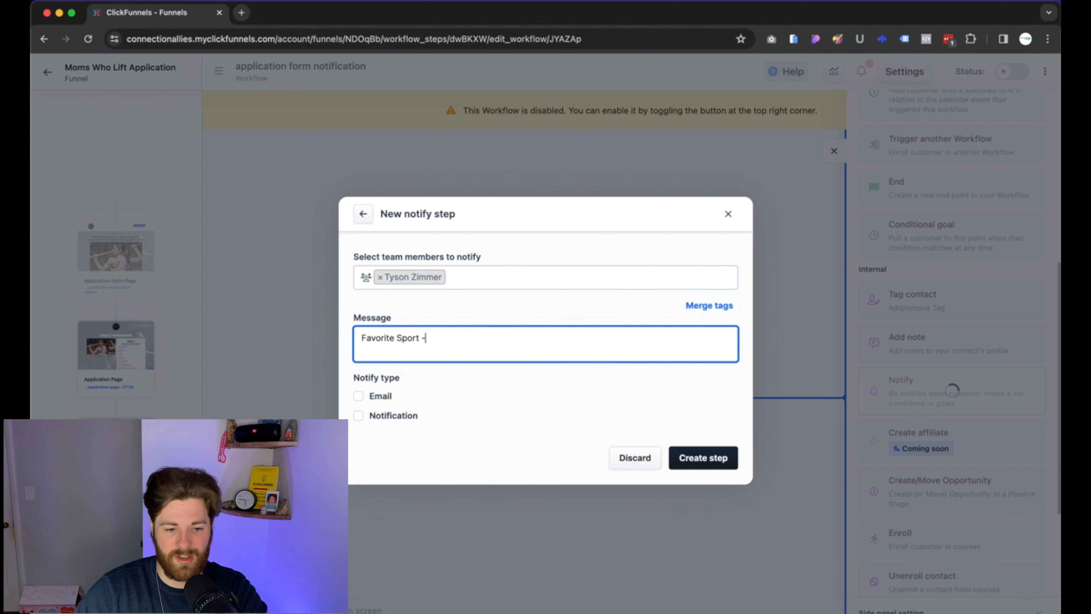
pyautogui.click(712, 306)
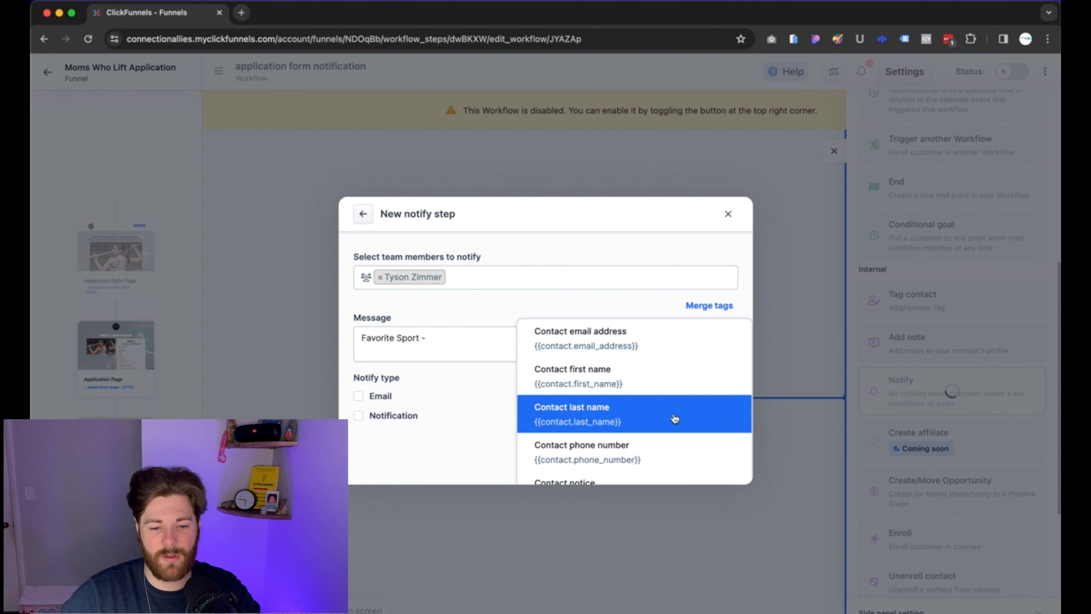
pyautogui.scroll(-15, 674, 419)
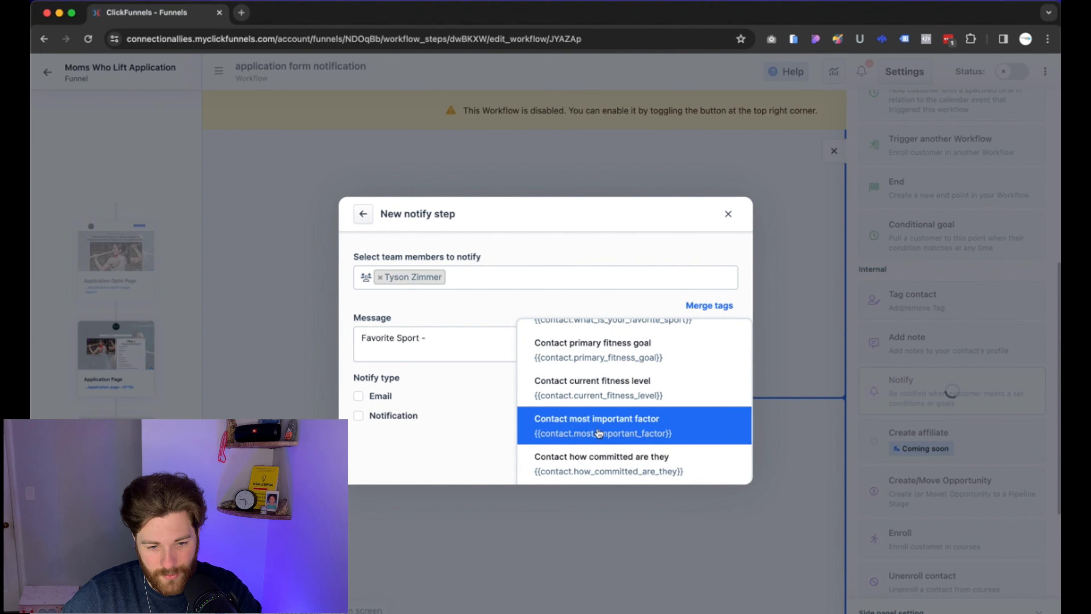
pyautogui.scroll(2, 598, 413)
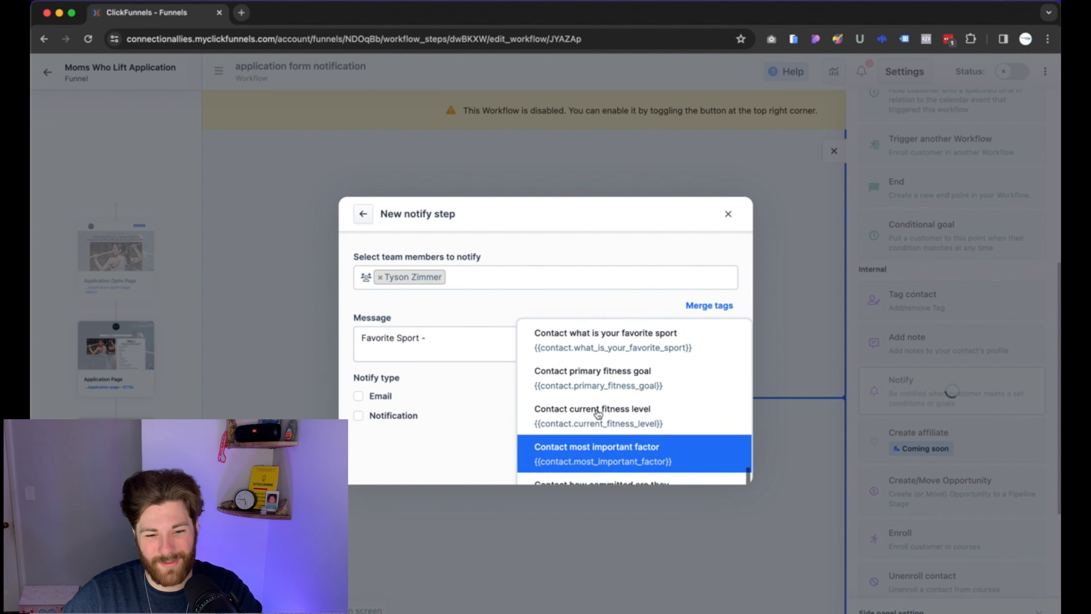
pyautogui.scroll(1, 599, 413)
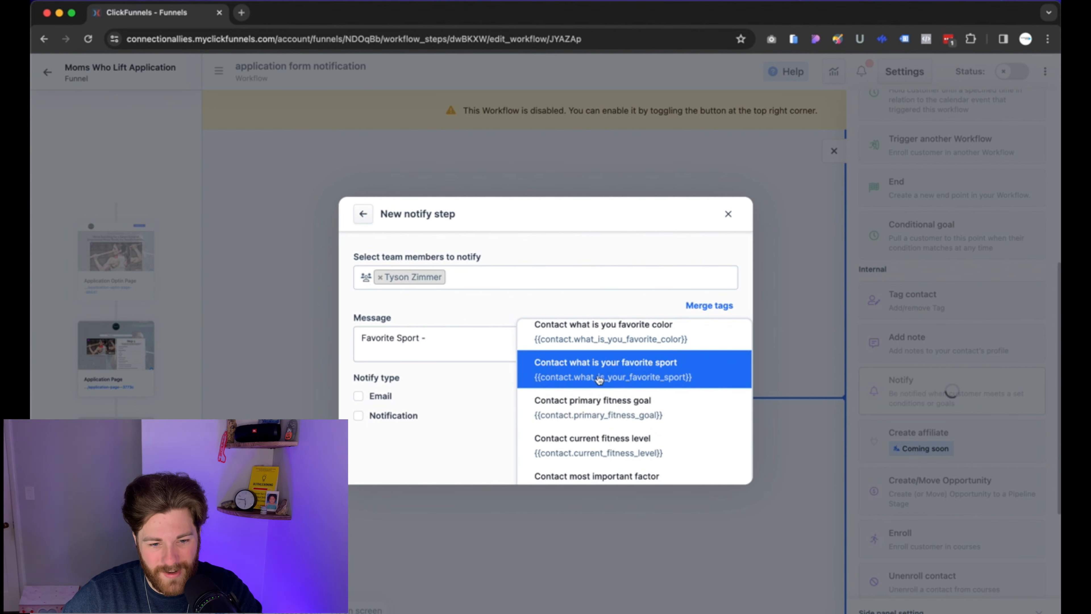
pyautogui.click(610, 376)
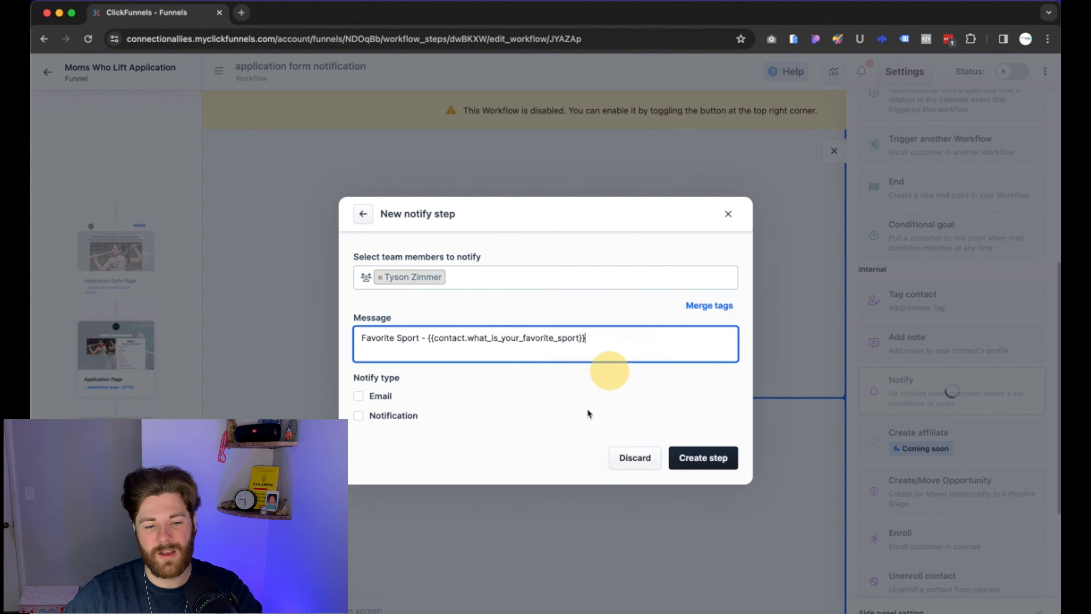
pyautogui.click(575, 424)
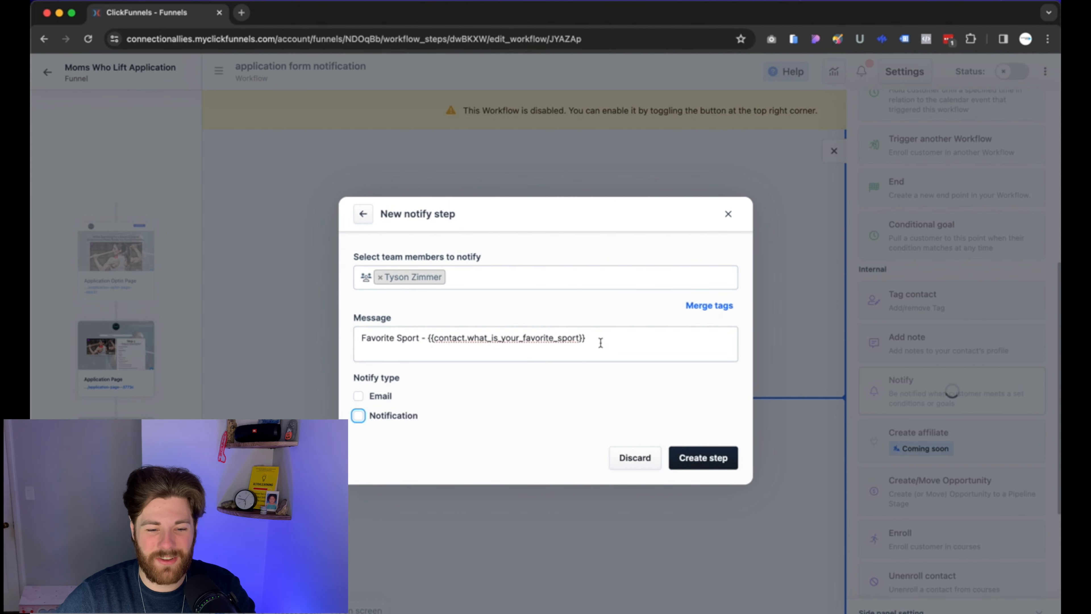
pyautogui.moveTo(601, 343); pyautogui.dragTo(438, 342)
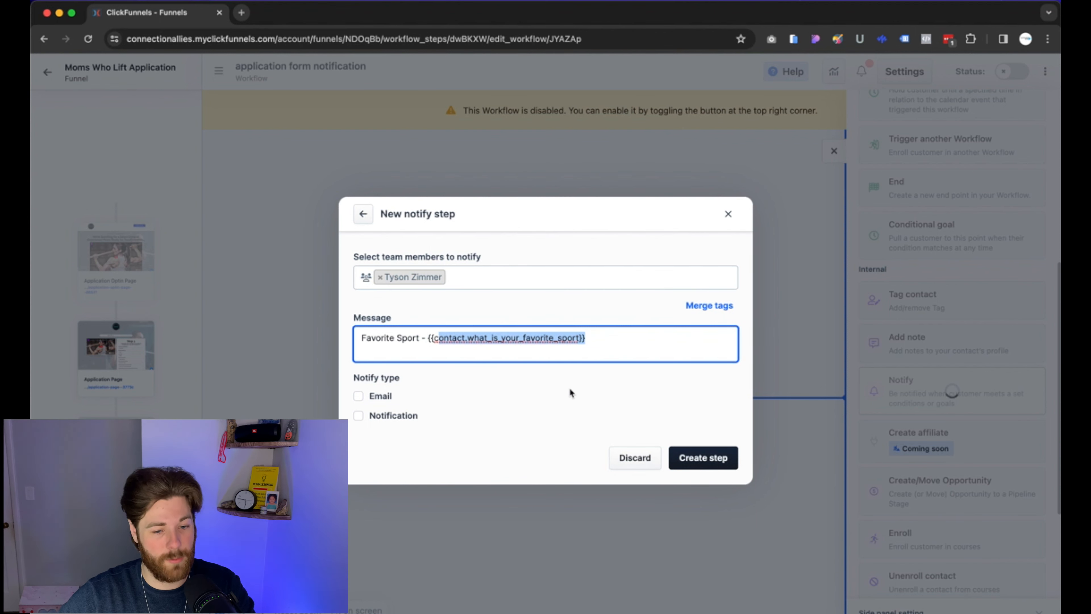
pyautogui.click(536, 384)
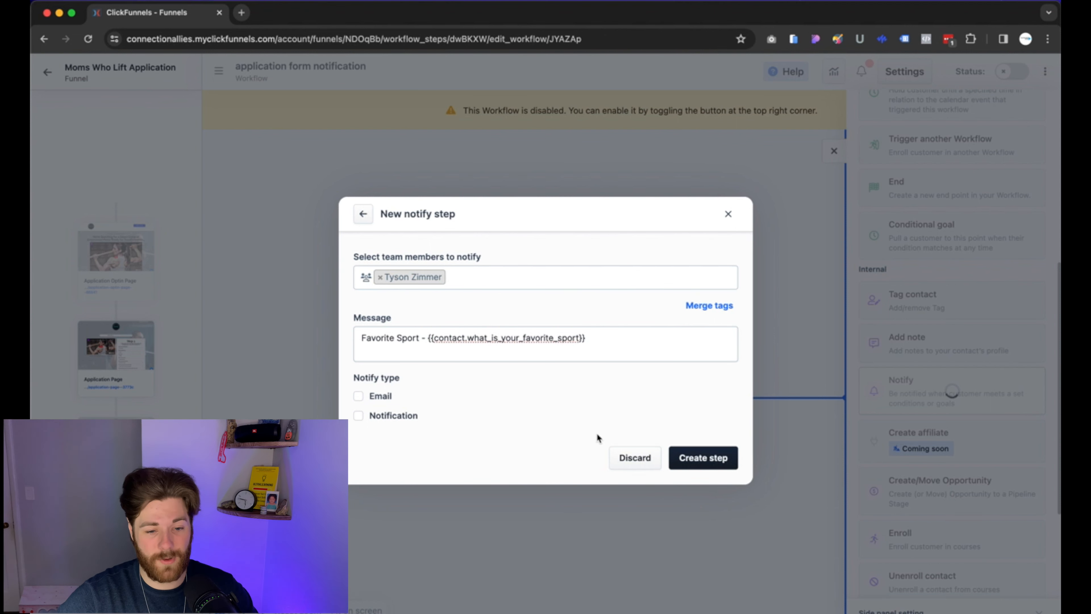
# Reinsert the favorite sport merge tag, tick Email and Notification, and create the step.
pyautogui.click(709, 305)
pyautogui.scroll(-2, 673, 408)
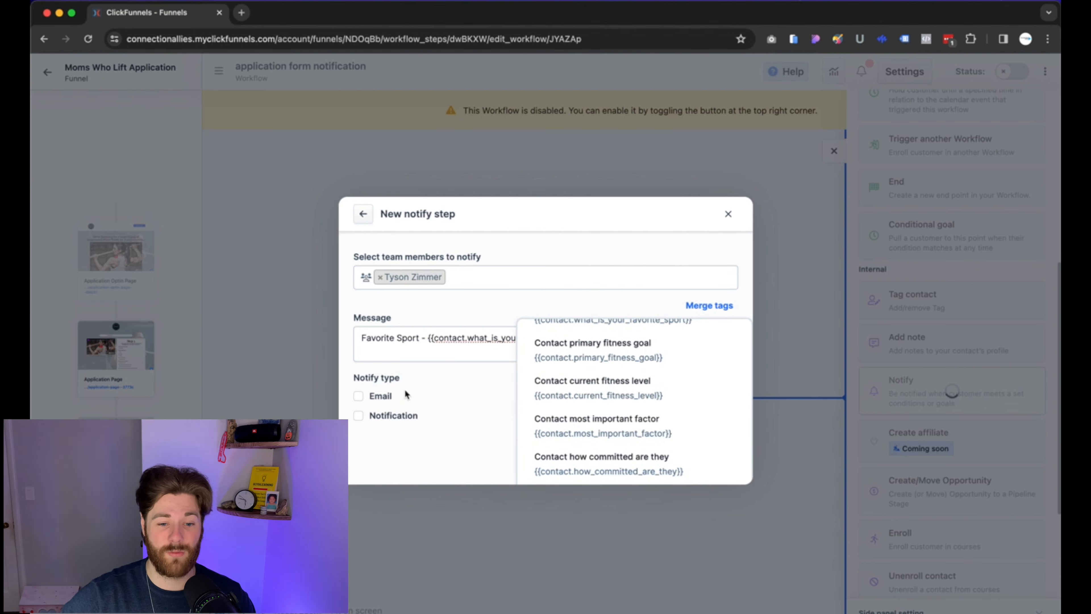
pyautogui.scroll(1, 610, 385)
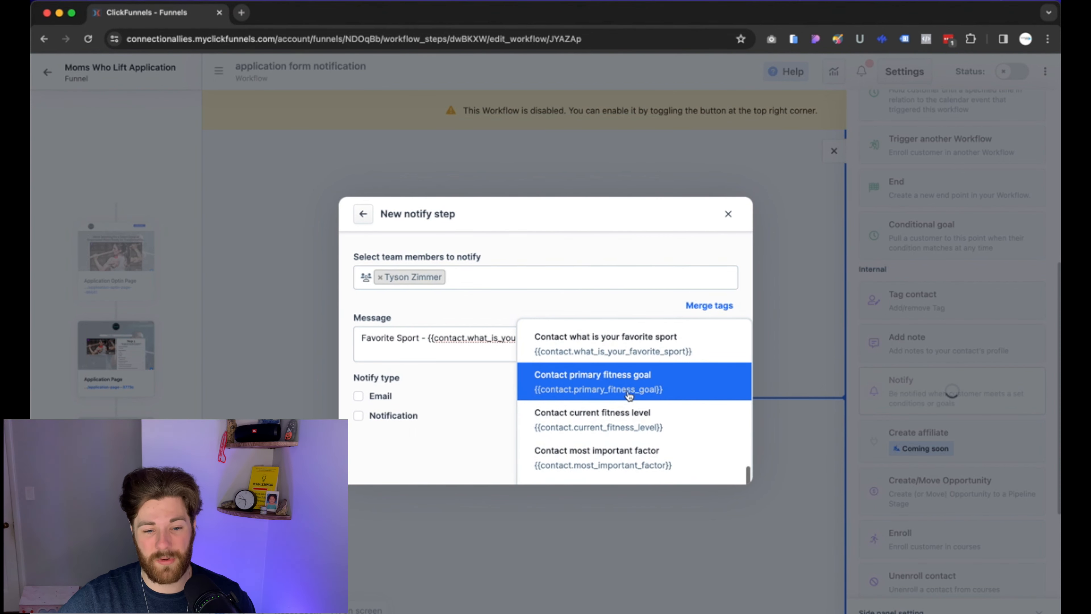
pyautogui.scroll(1, 623, 378)
pyautogui.click(491, 312)
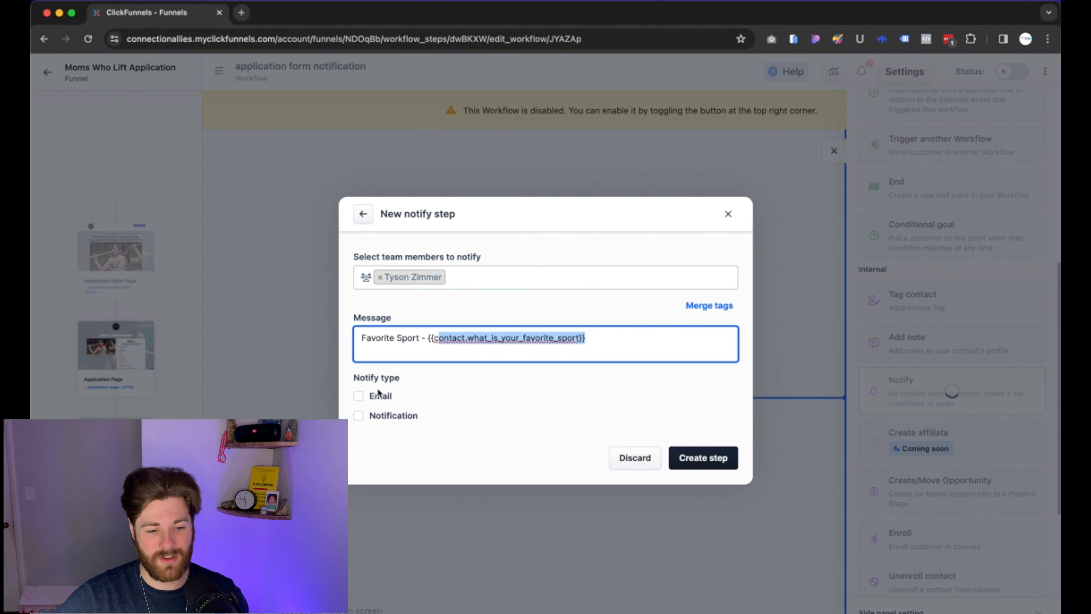
pyautogui.click(359, 396)
pyautogui.click(359, 415)
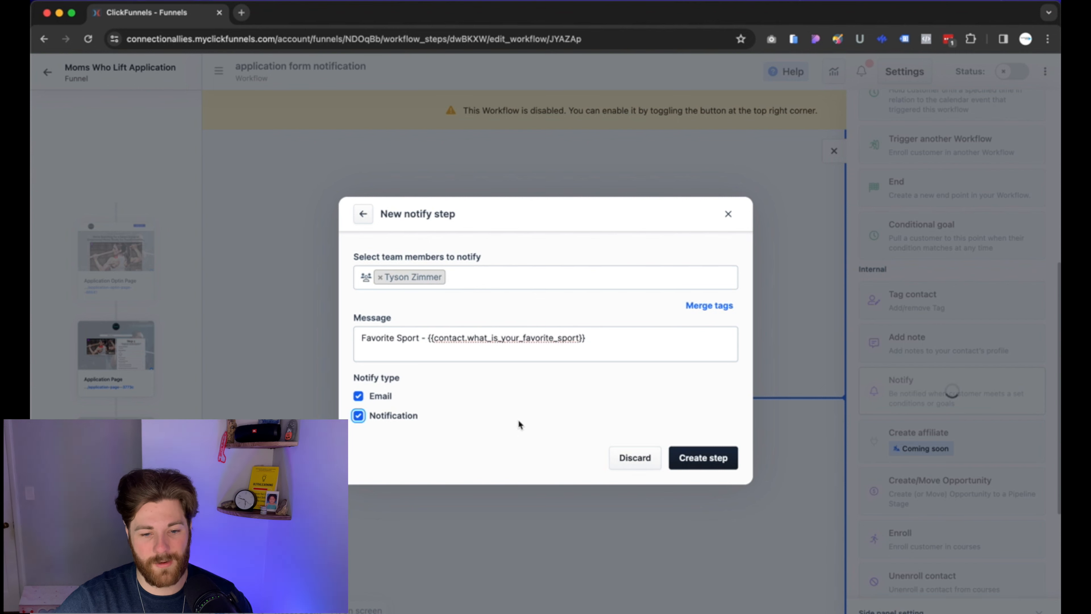
pyautogui.click(710, 463)
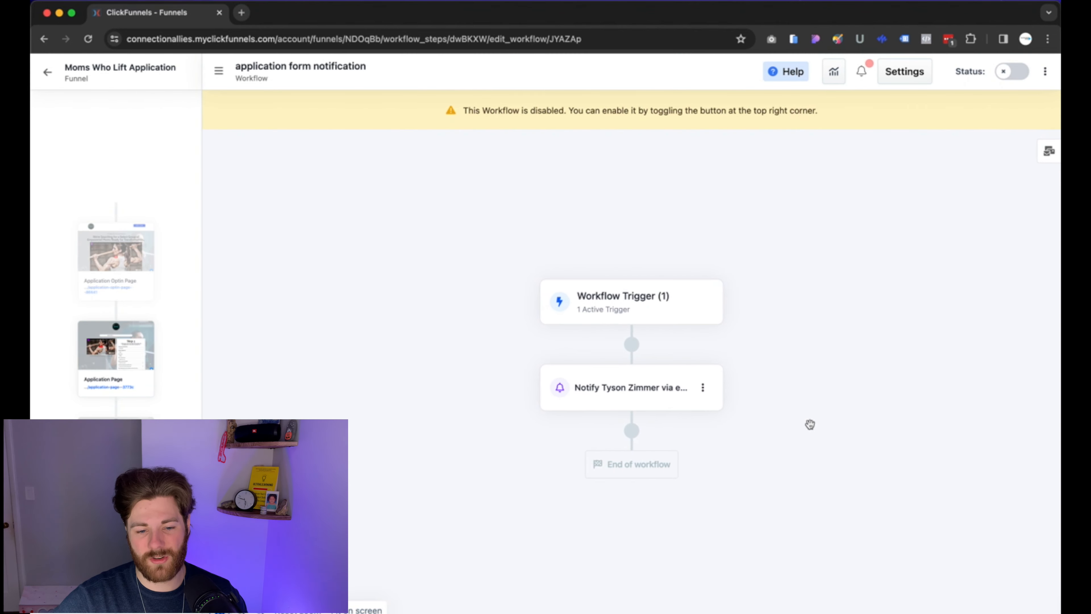
# Enable the workflow's status, confirm, and navigate back to the Funnels list.
pyautogui.click(1007, 72)
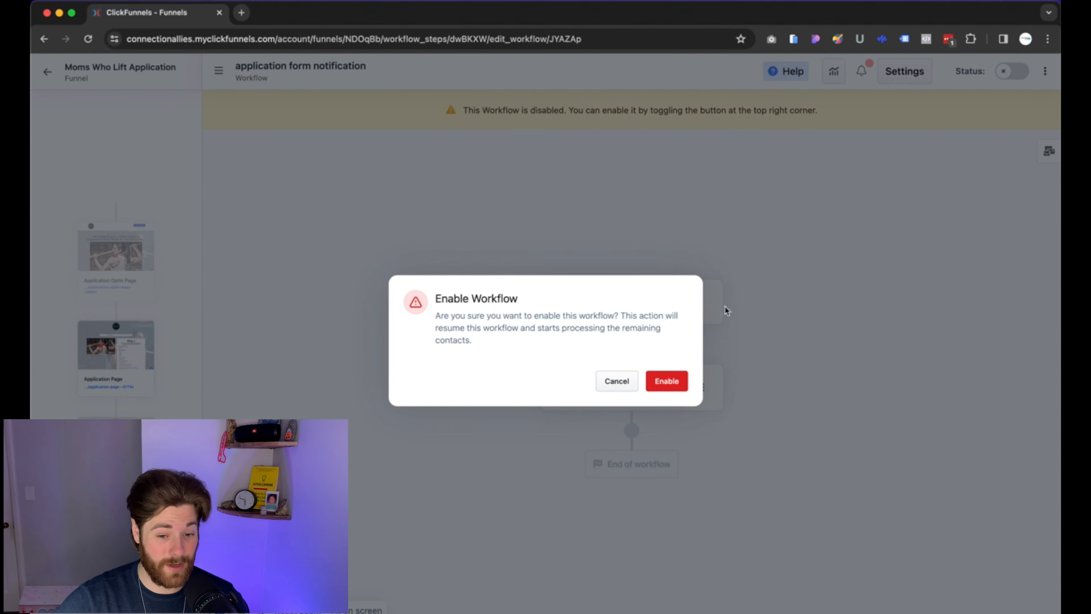
pyautogui.click(666, 380)
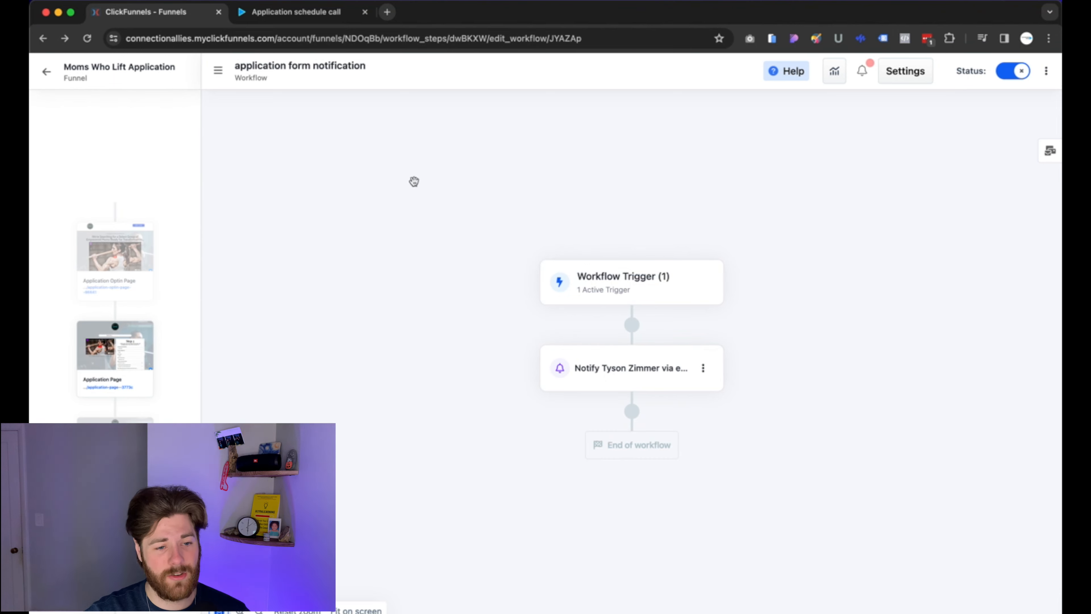
pyautogui.click(46, 71)
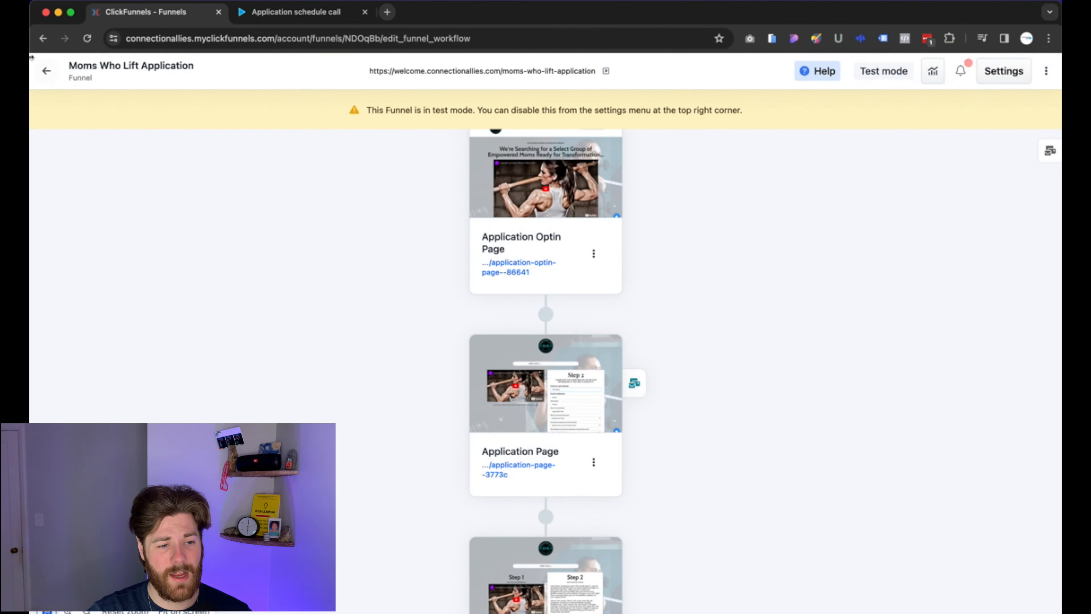
pyautogui.click(46, 71)
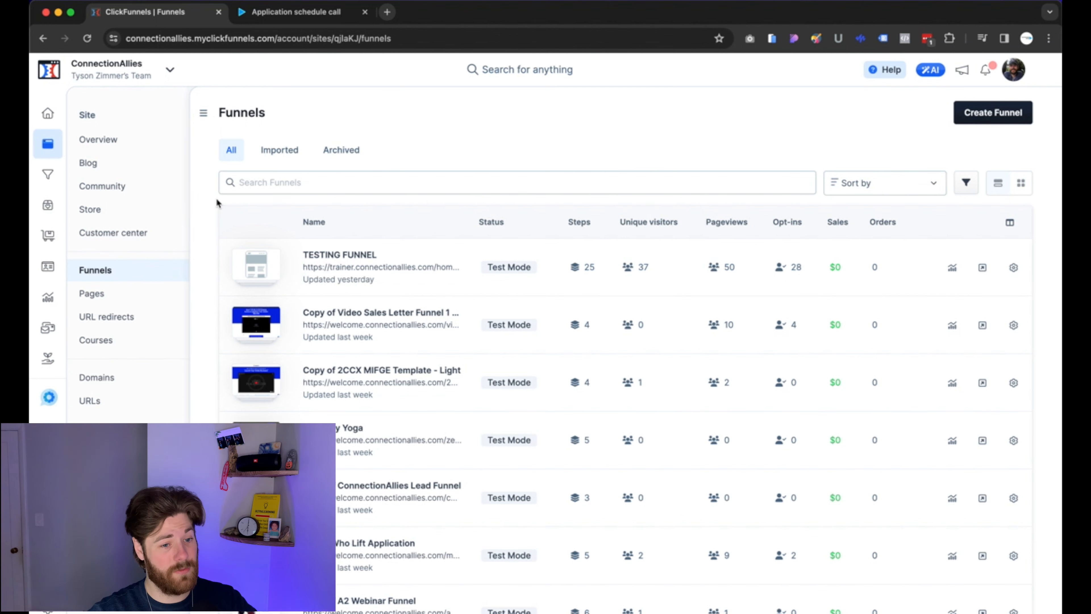
# Open the Marketing workflows list, where application form notification shows as Live.
pyautogui.click(48, 334)
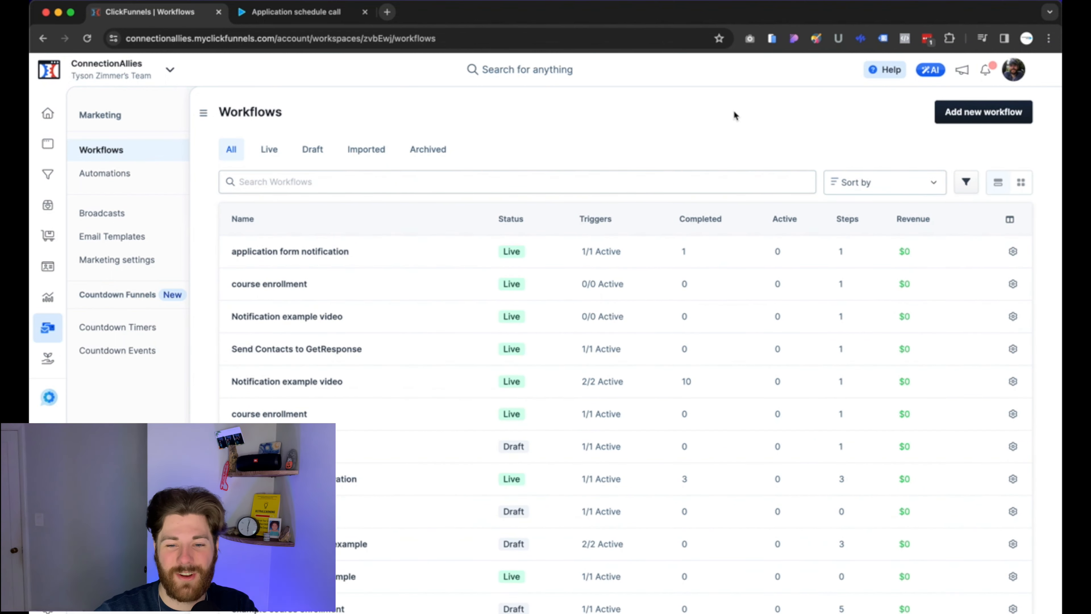
# Create a workflow named 'test' with the Only one run per contact run type.
pyautogui.click(1018, 112)
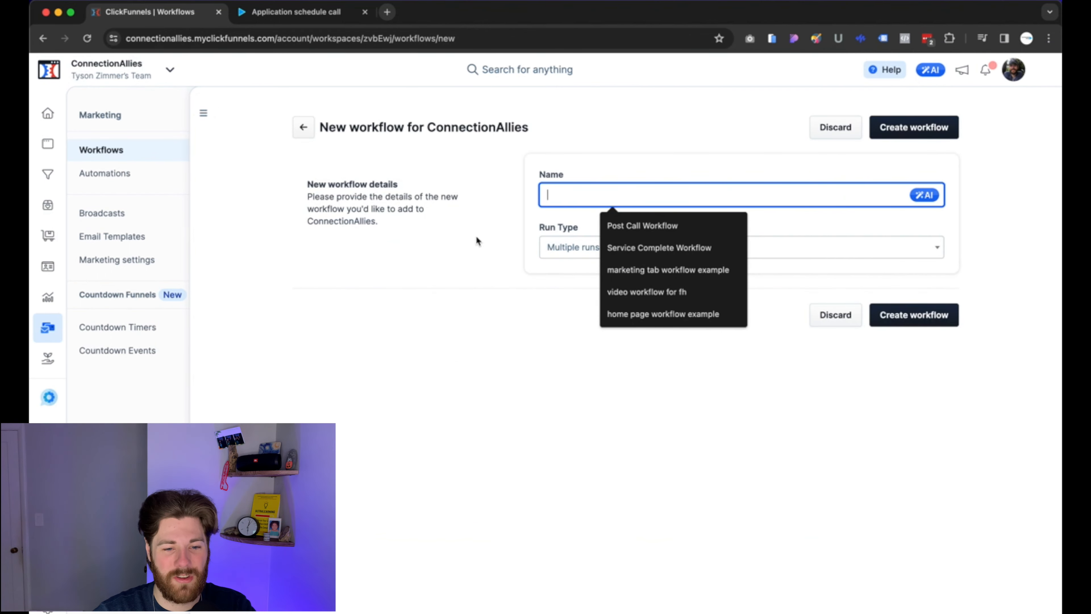
pyautogui.write('test')
pyautogui.click(488, 200)
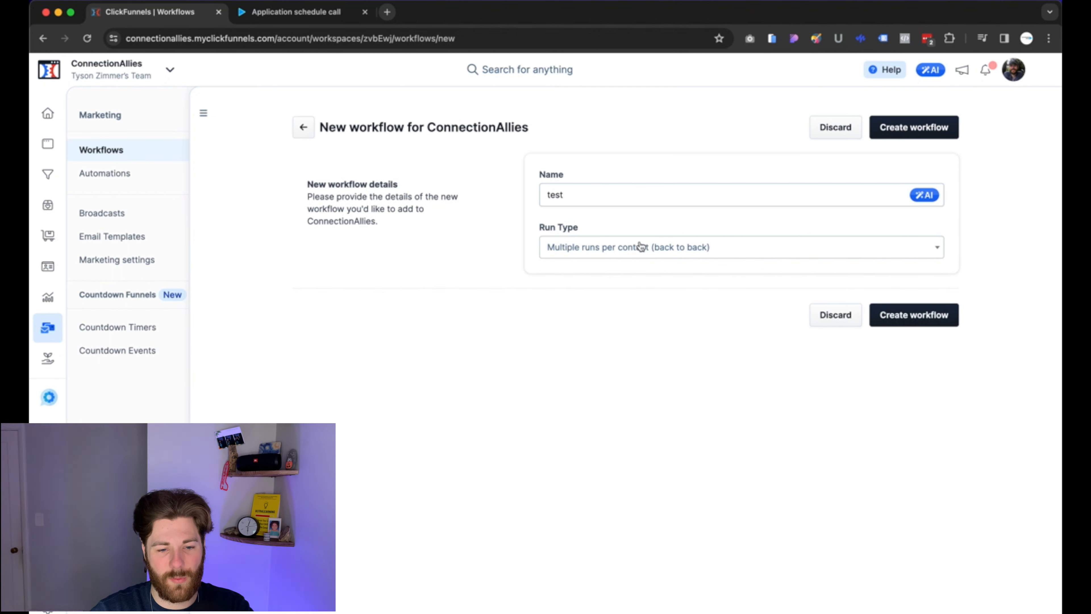
pyautogui.click(588, 257)
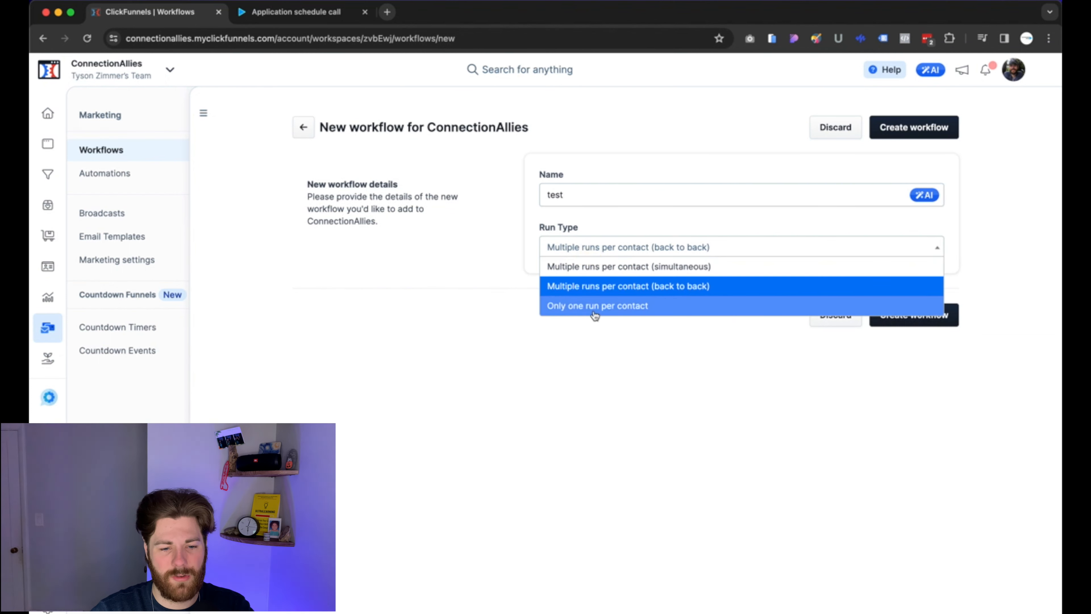
pyautogui.click(572, 305)
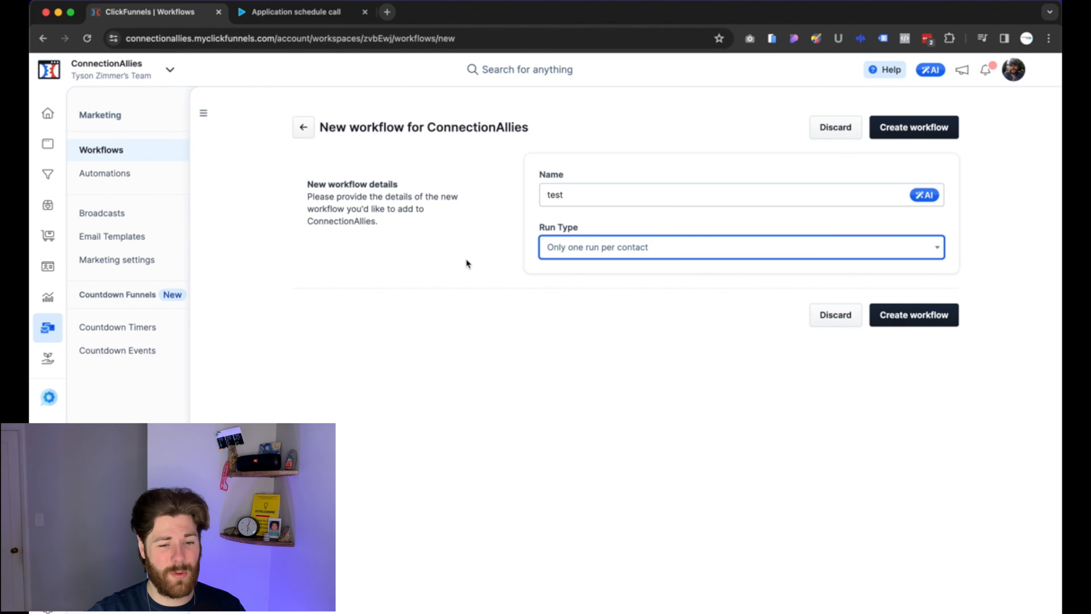
pyautogui.click(558, 257)
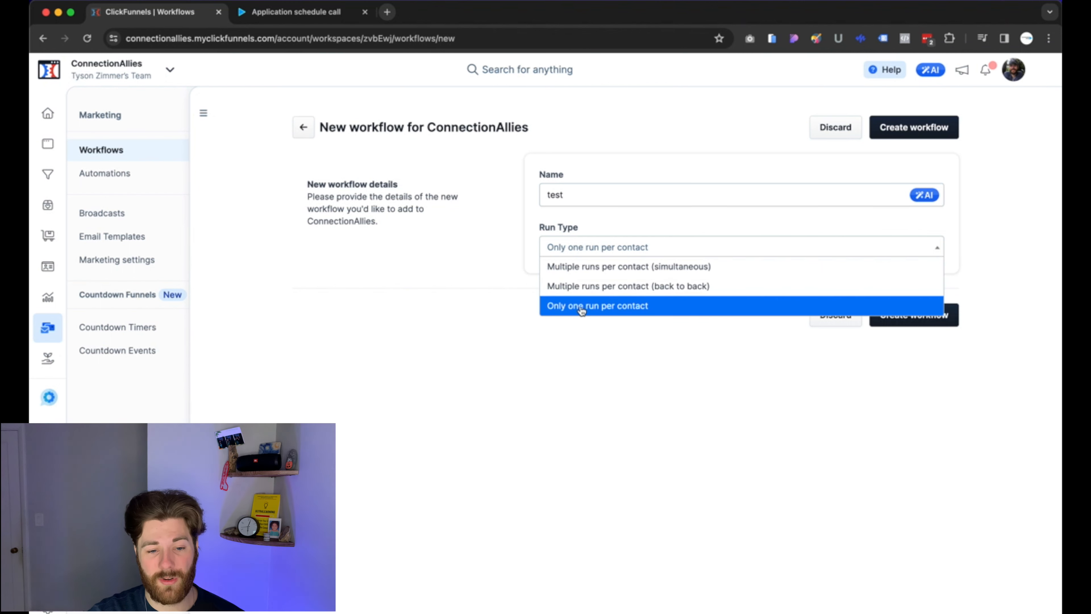
pyautogui.click(626, 312)
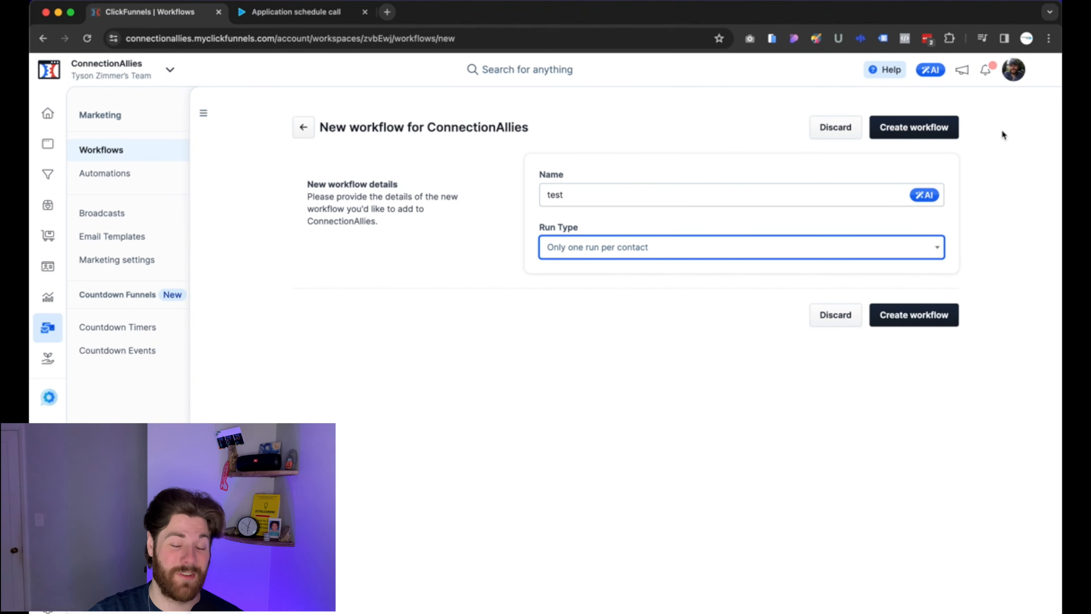
pyautogui.click(938, 127)
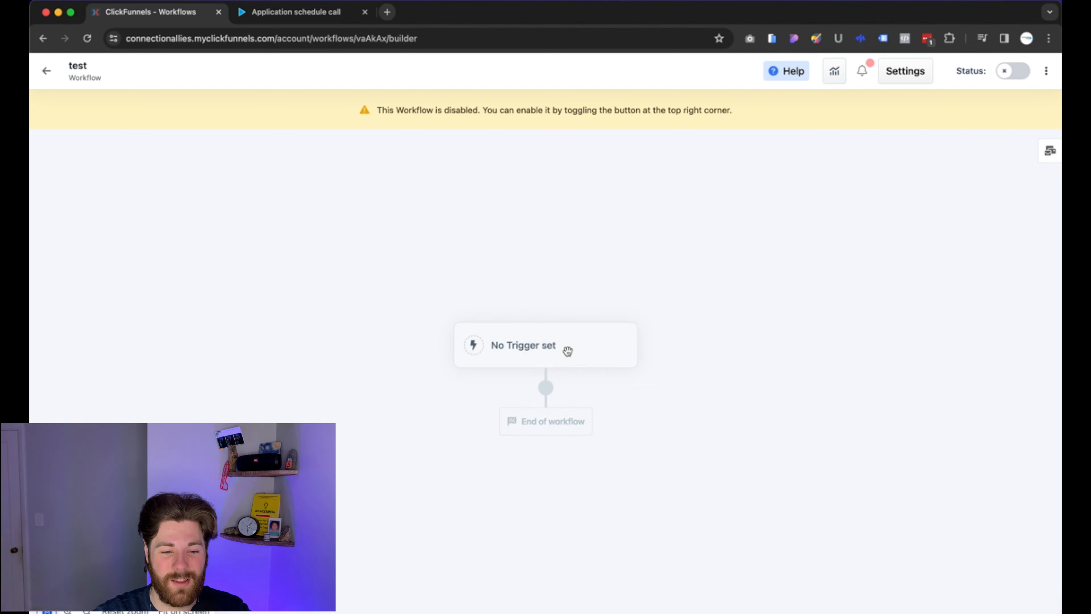
# Add an active trigger on the test workflow that fires on Opt-In events.
pyautogui.click(540, 348)
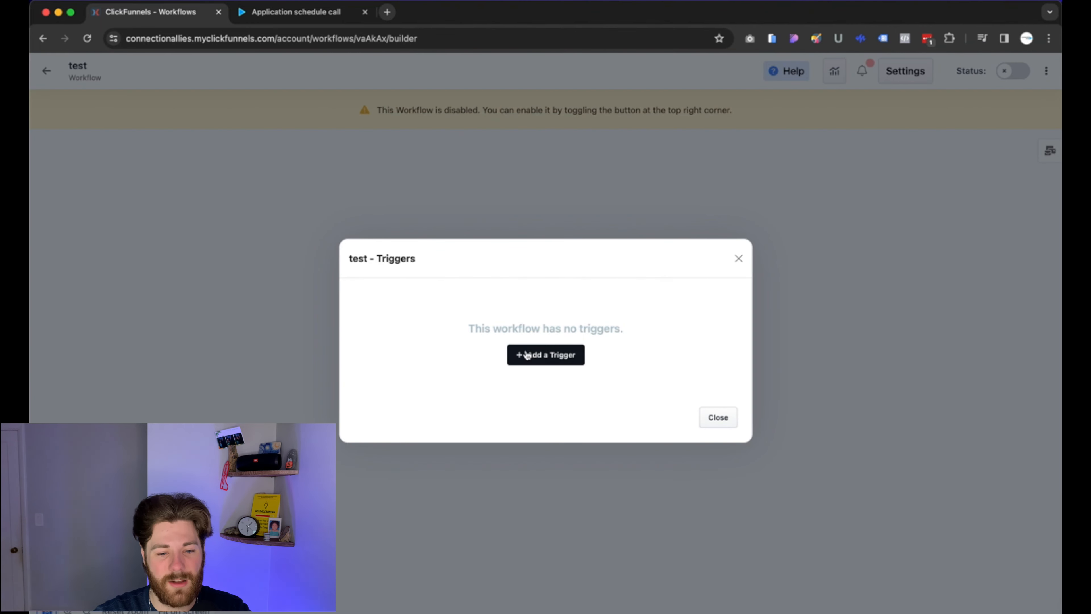
pyautogui.click(551, 356)
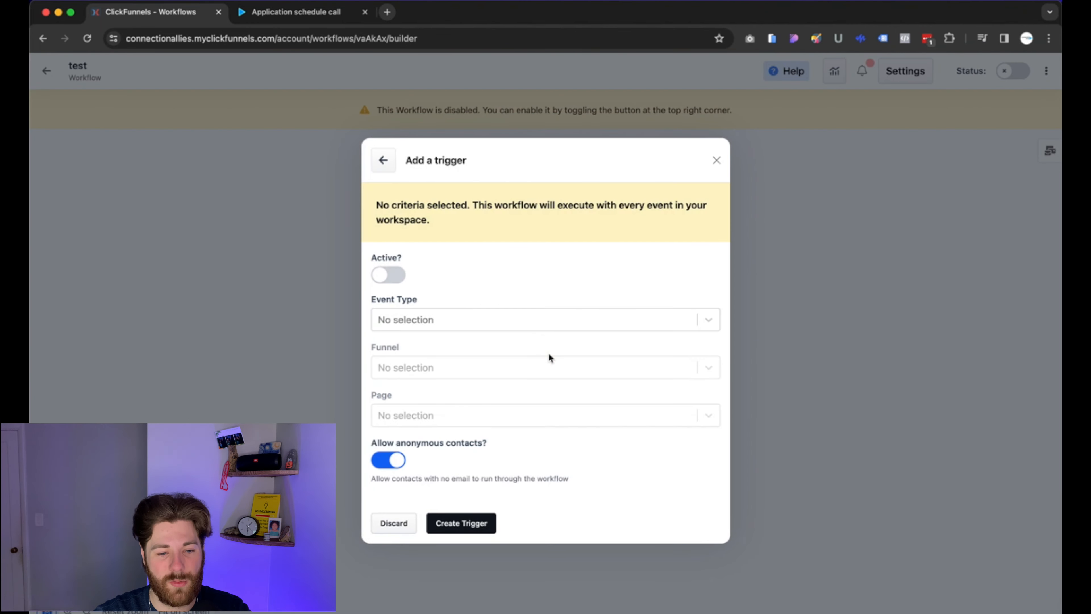
pyautogui.click(379, 279)
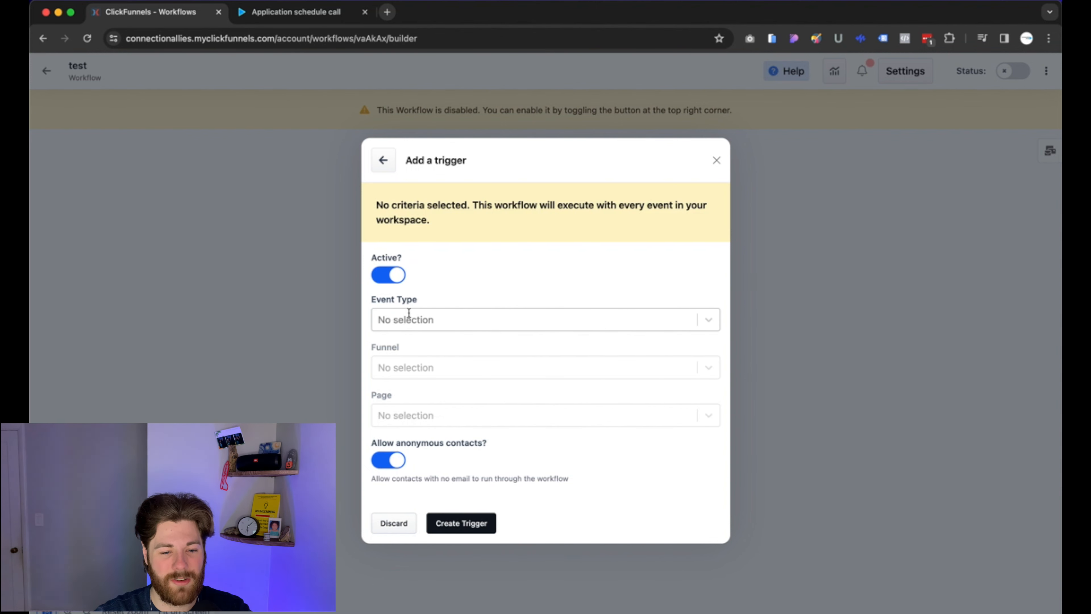
pyautogui.click(429, 320)
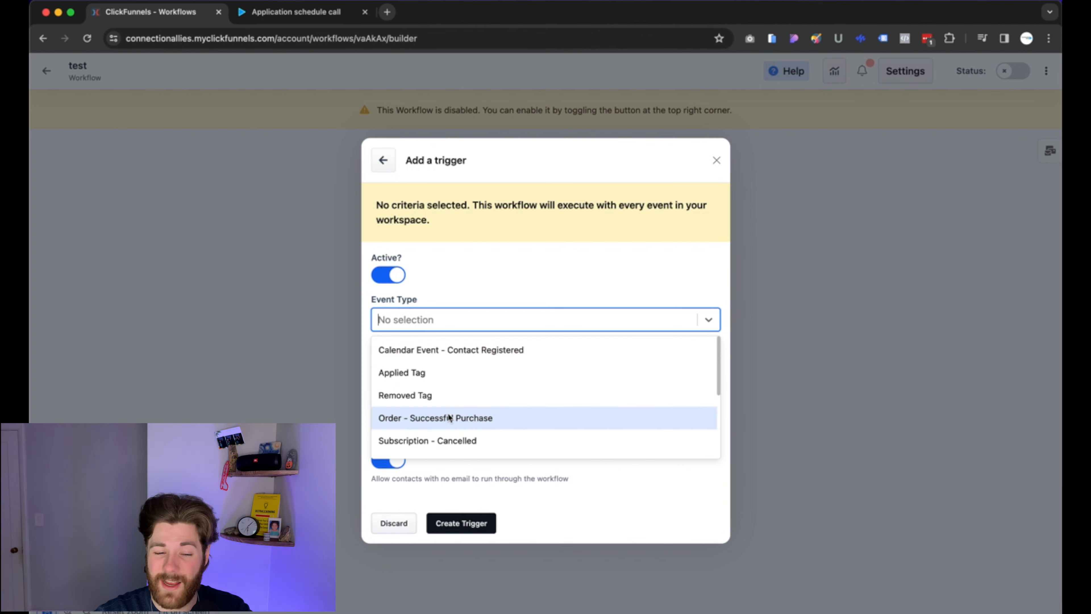
pyautogui.scroll(-2, 449, 416)
pyautogui.scroll(-3, 449, 417)
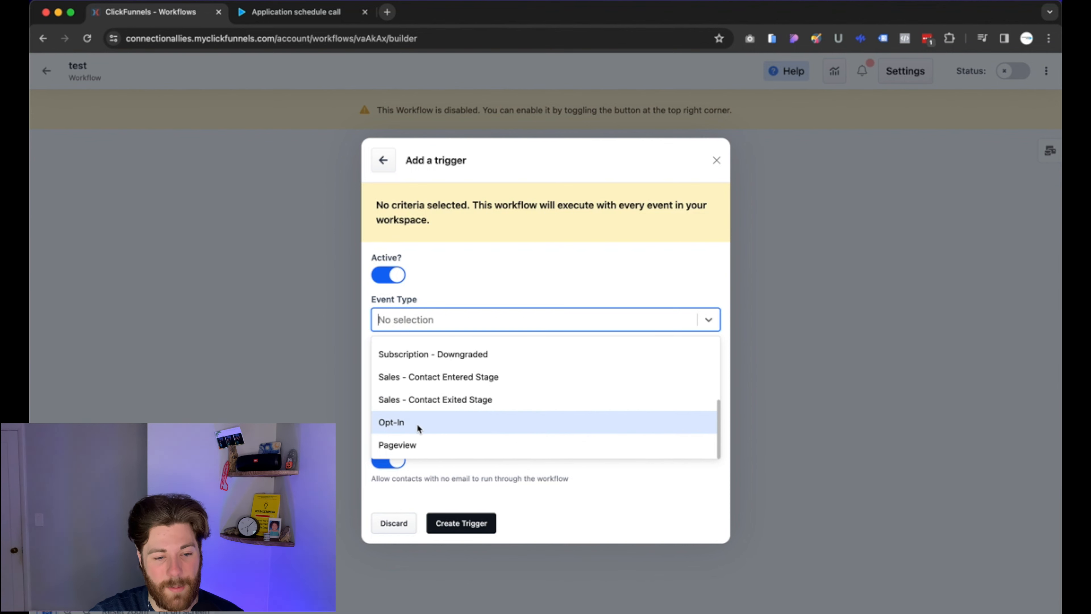
pyautogui.click(440, 422)
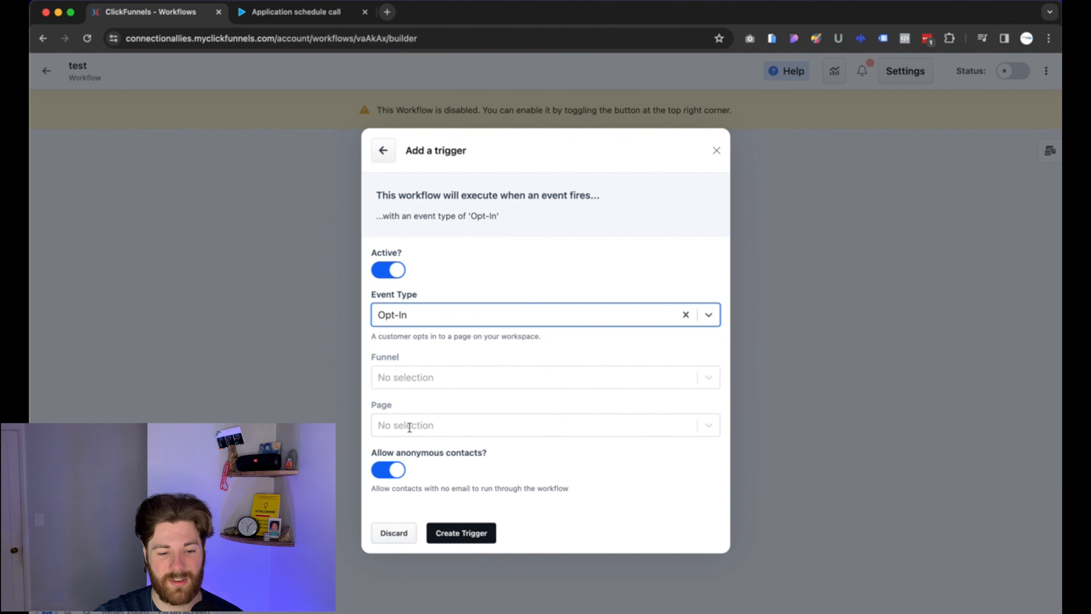
# Limit the trigger to the Example Home template page, disallow anonymous contacts, and save it.
pyautogui.click(419, 424)
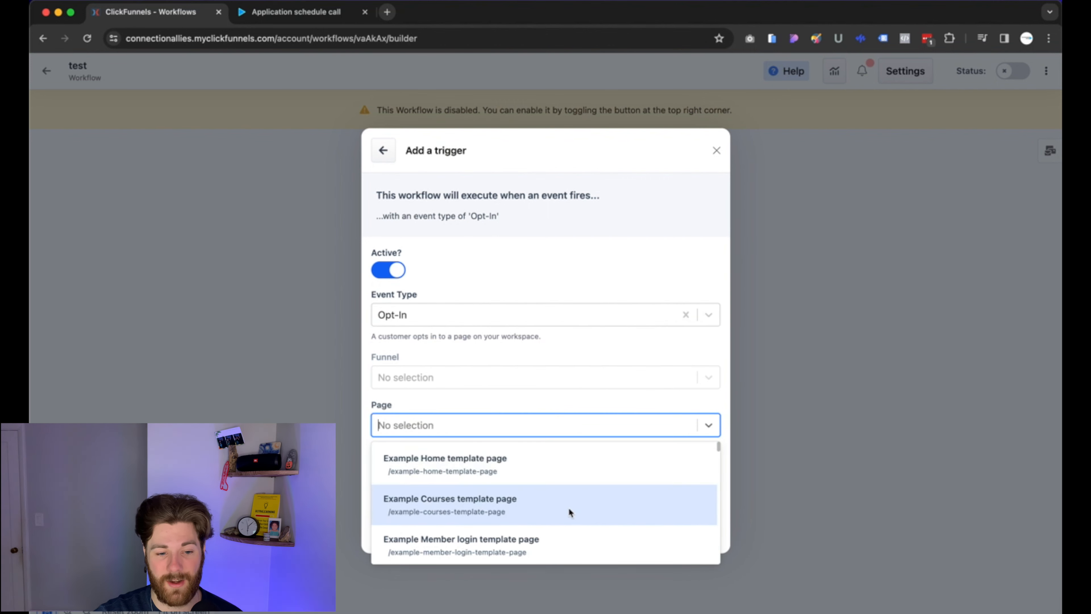
pyautogui.scroll(-1, 514, 515)
pyautogui.scroll(-6, 512, 515)
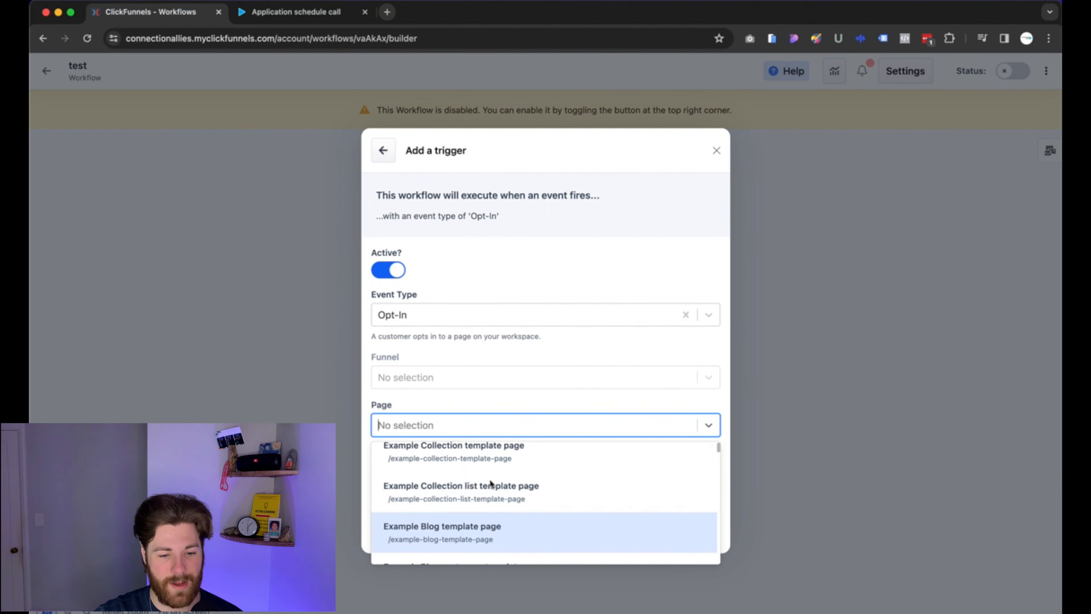
pyautogui.scroll(7, 473, 477)
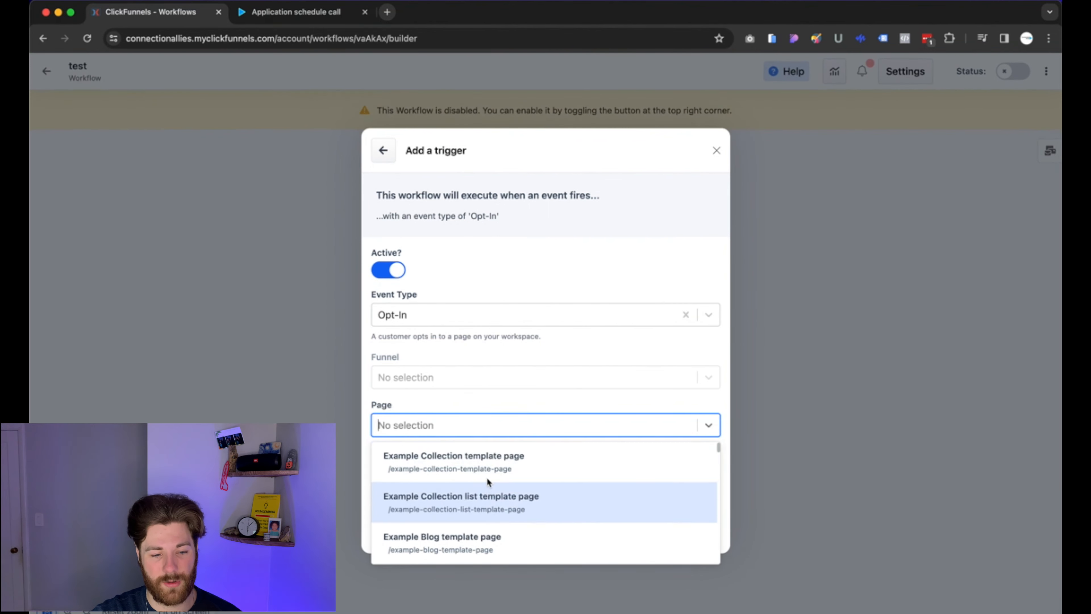
pyautogui.click(443, 450)
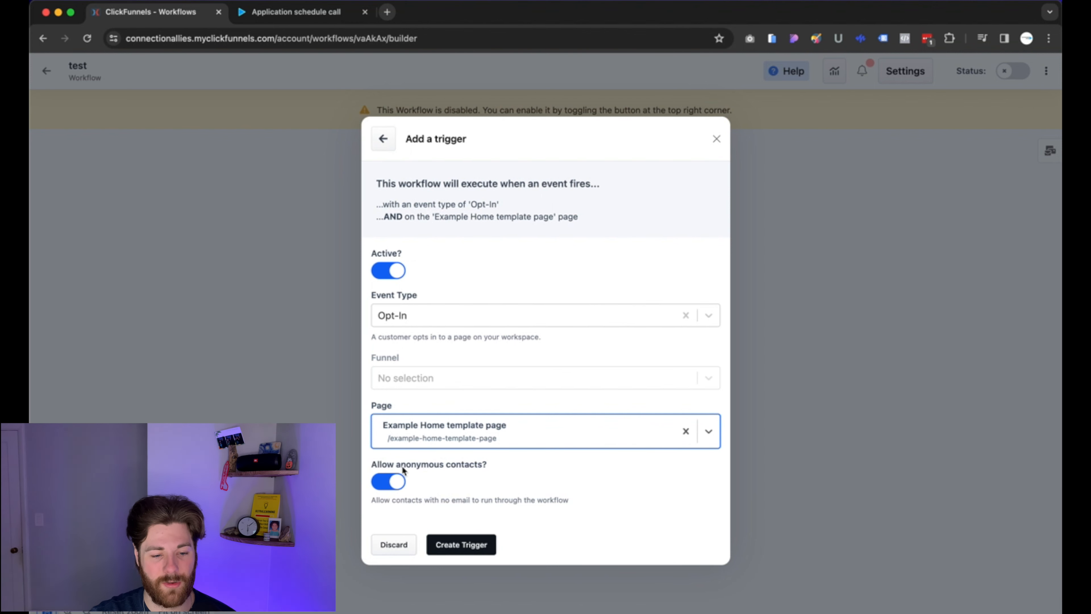
pyautogui.click(393, 483)
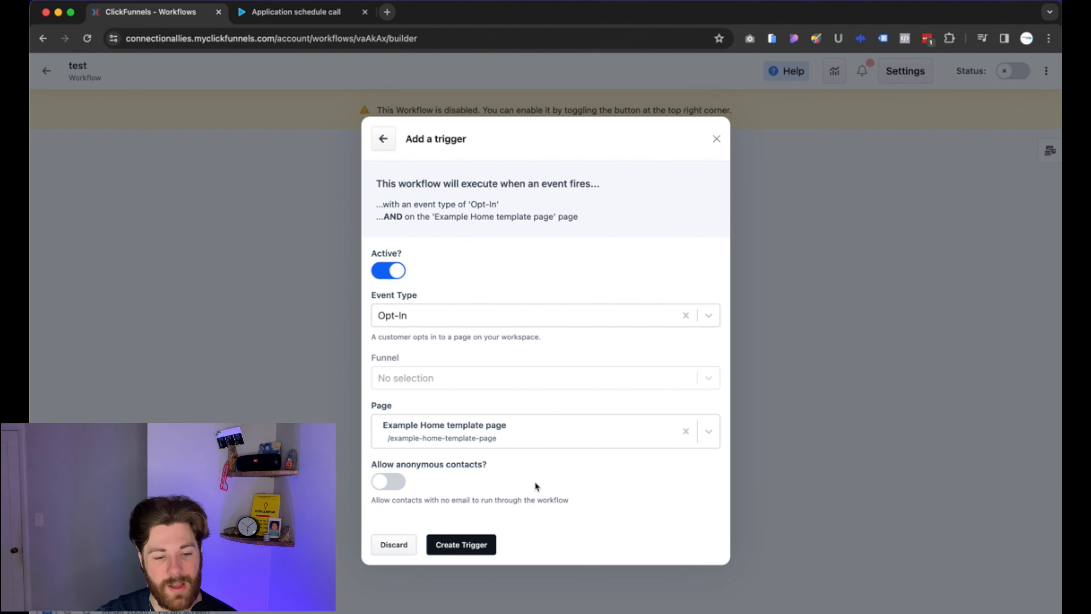
pyautogui.click(450, 551)
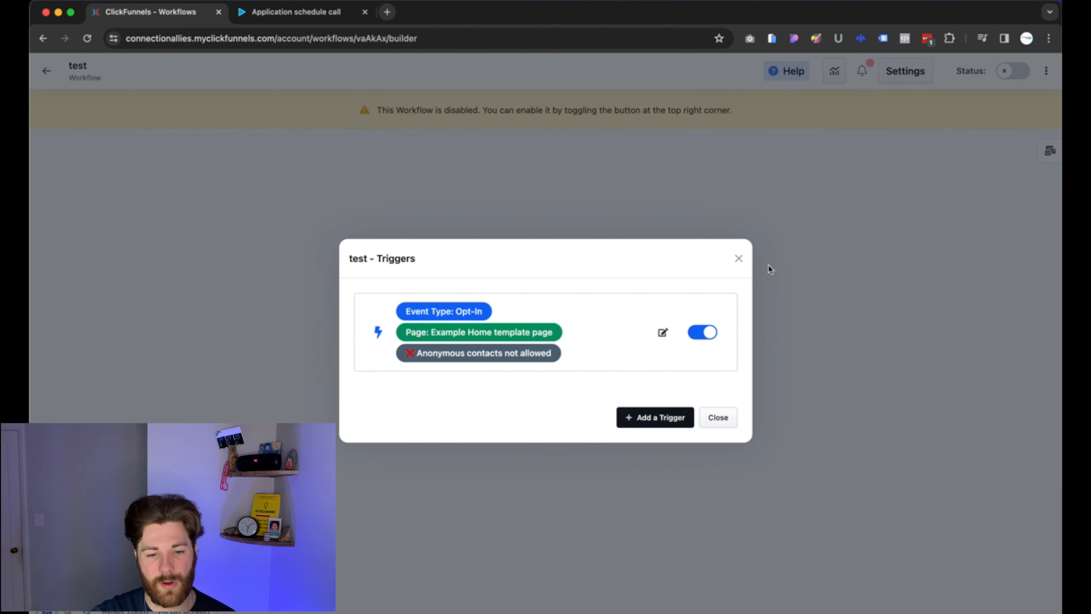
pyautogui.click(738, 260)
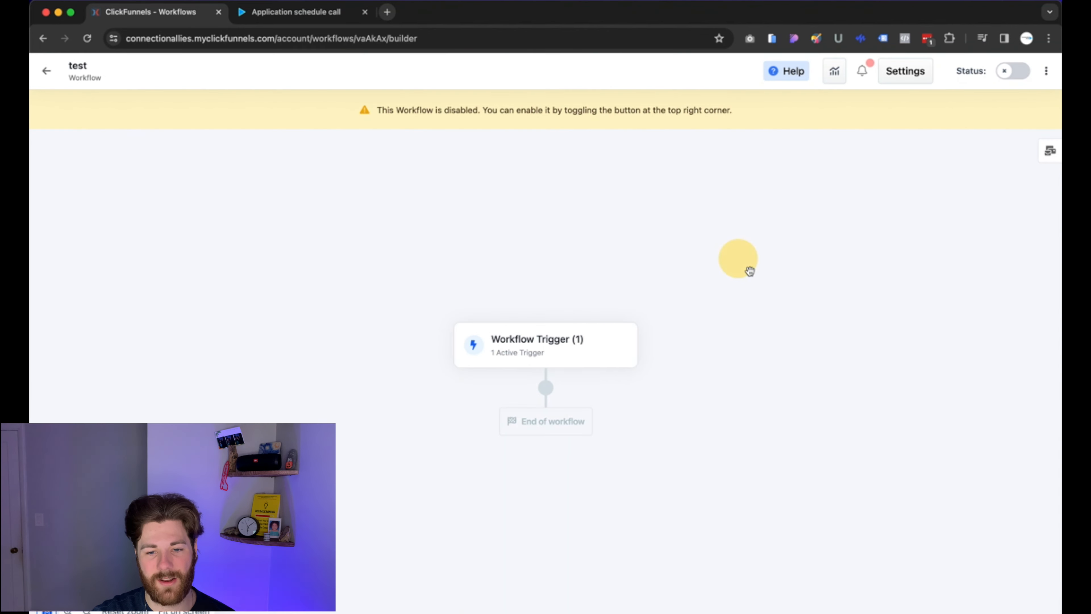
# Discard a trial Notify step, then set the test workflow's Status to enabled.
pyautogui.click(552, 394)
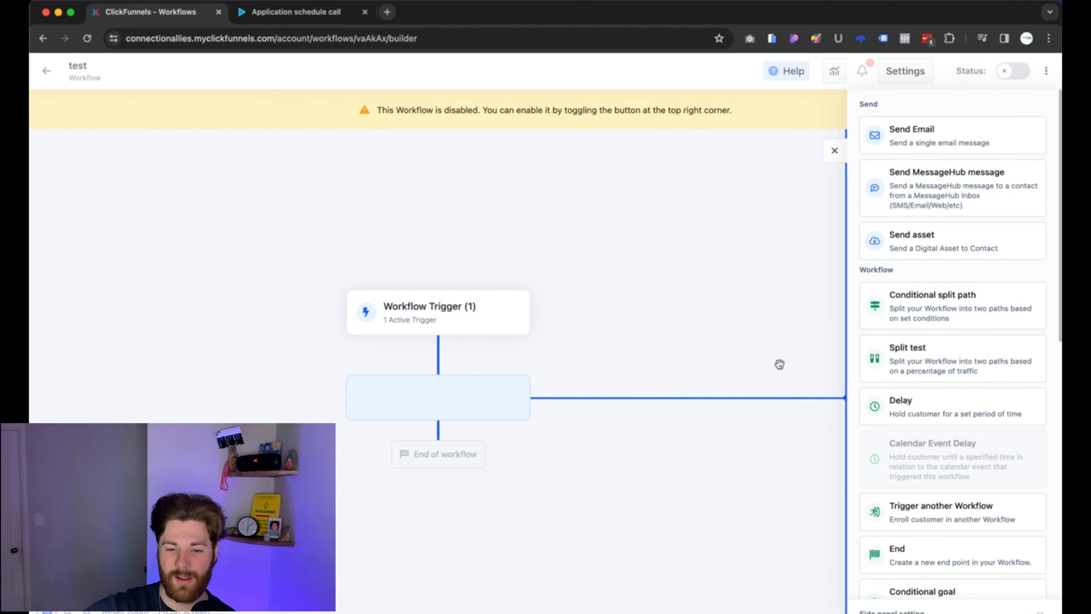
pyautogui.scroll(-10, 882, 412)
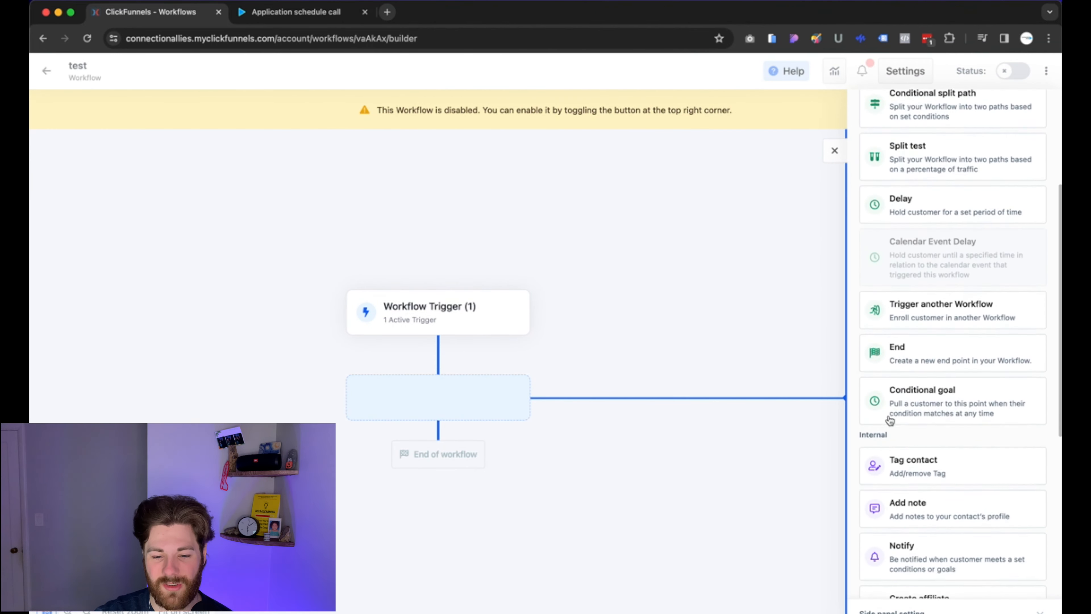
pyautogui.click(921, 460)
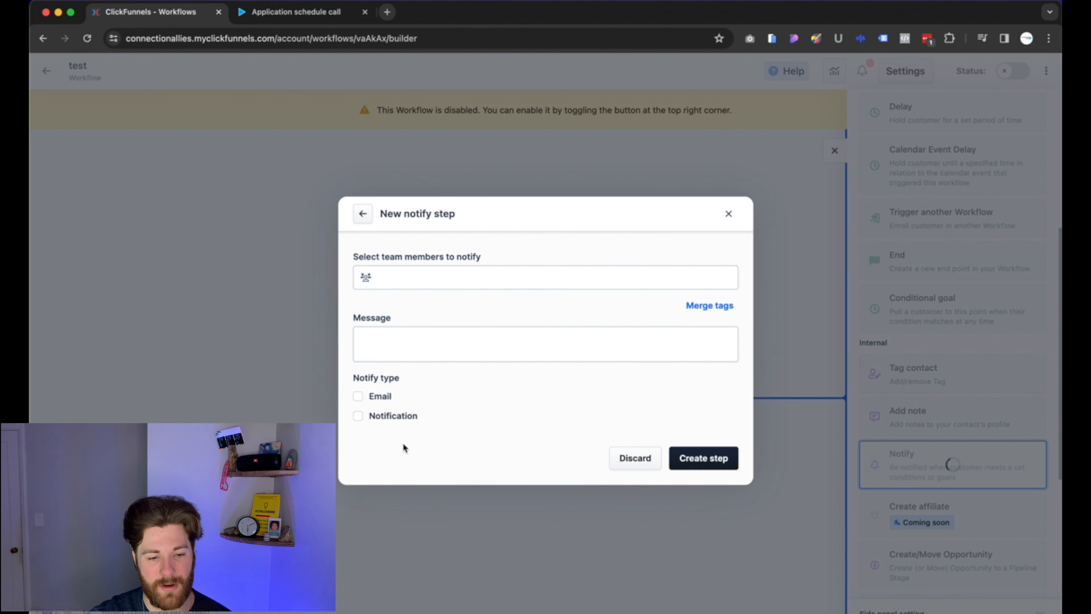
pyautogui.click(729, 214)
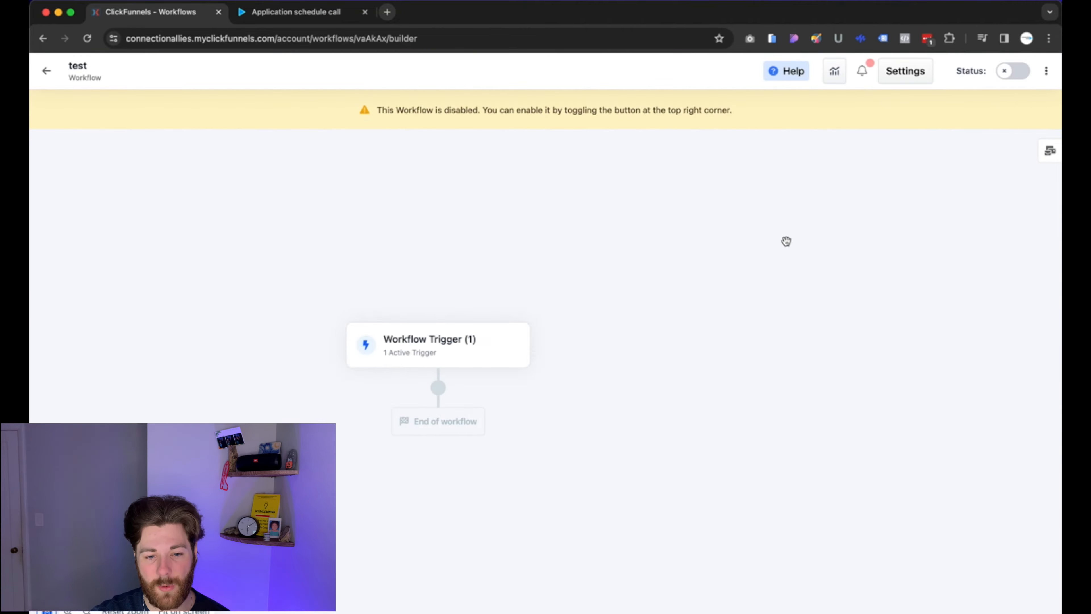
pyautogui.click(1012, 74)
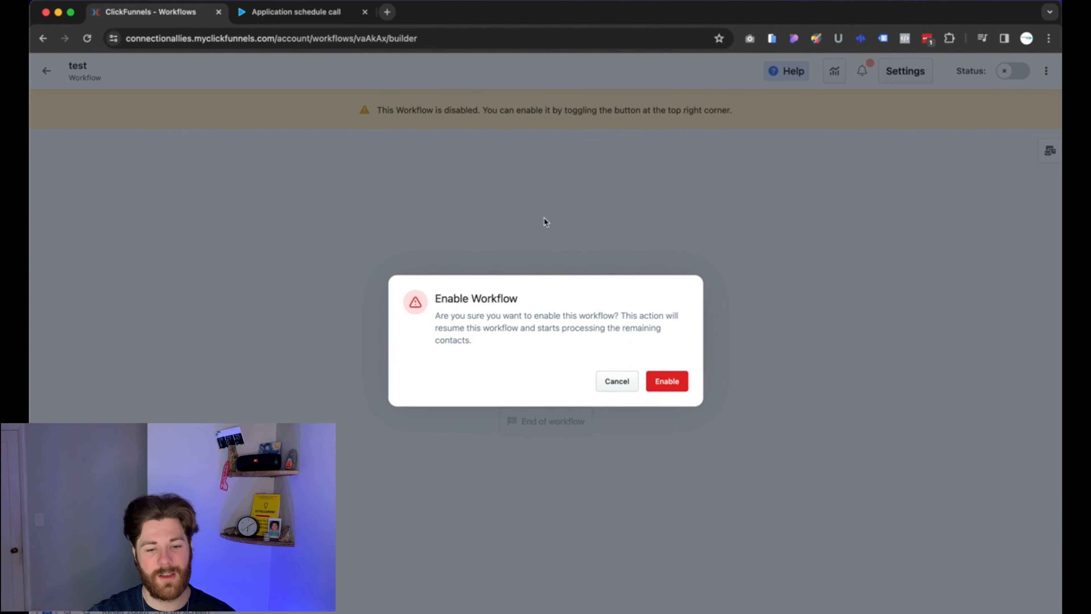
pyautogui.click(670, 382)
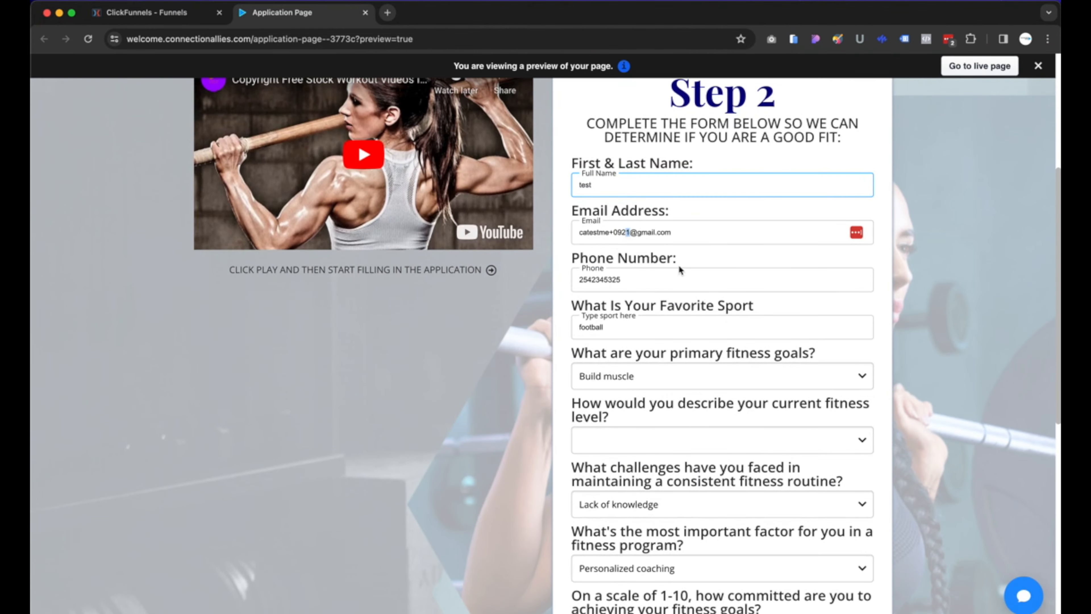
# Submit the application form with favorite sport 'basketball' and fitness level Expert.
pyautogui.scroll(-2, 791, 284)
pyautogui.doubleClick(623, 262)
pyautogui.write('basketball')
pyautogui.click(687, 369)
pyautogui.click(687, 425)
pyautogui.scroll(-5, 997, 334)
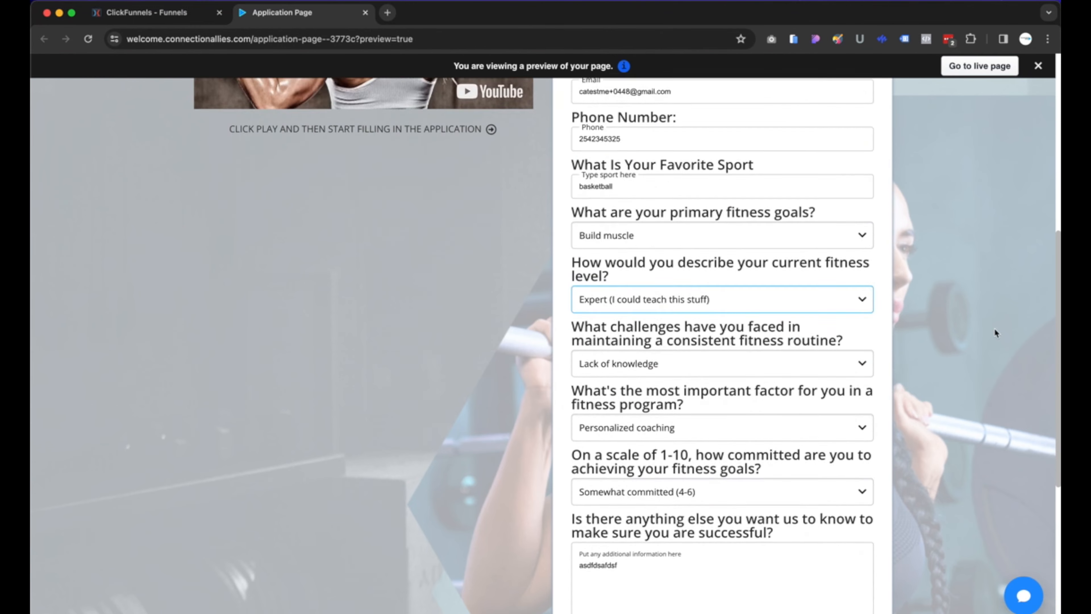
pyautogui.click(748, 540)
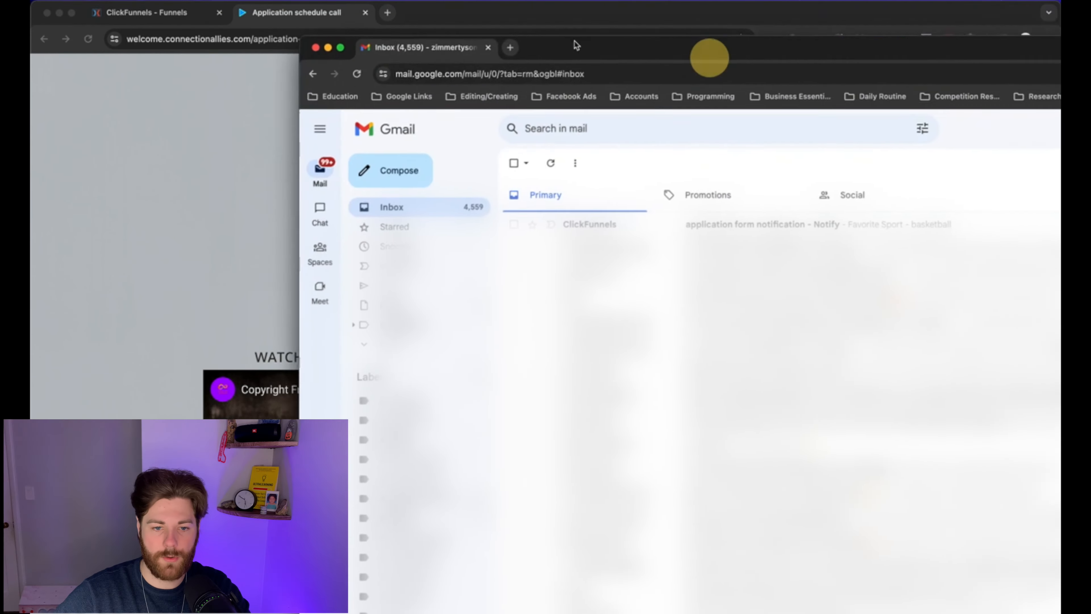
pyautogui.moveTo(618, 50); pyautogui.dragTo(343, 19)
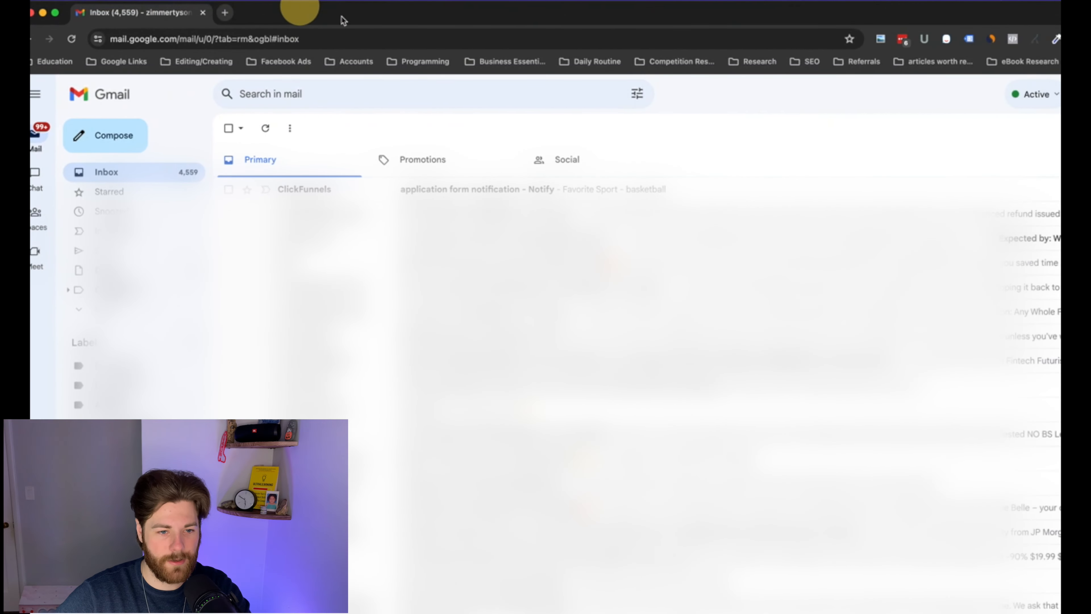
# Open the 'application form notification - Notify' email and check its 'Favorite Sport - basketball' line.
pyautogui.doubleClick(359, 15)
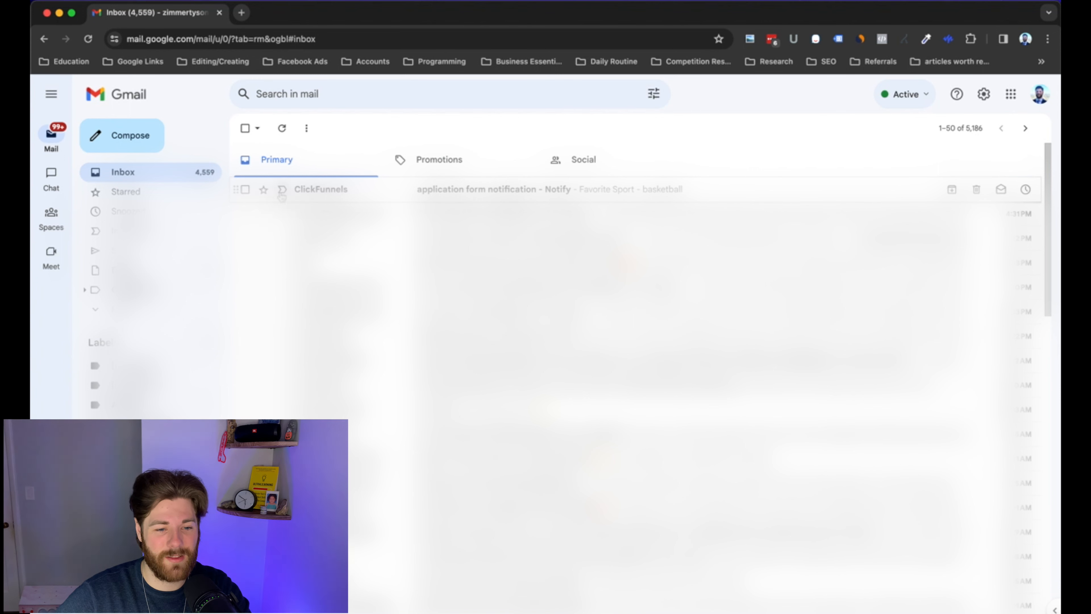
pyautogui.click(453, 193)
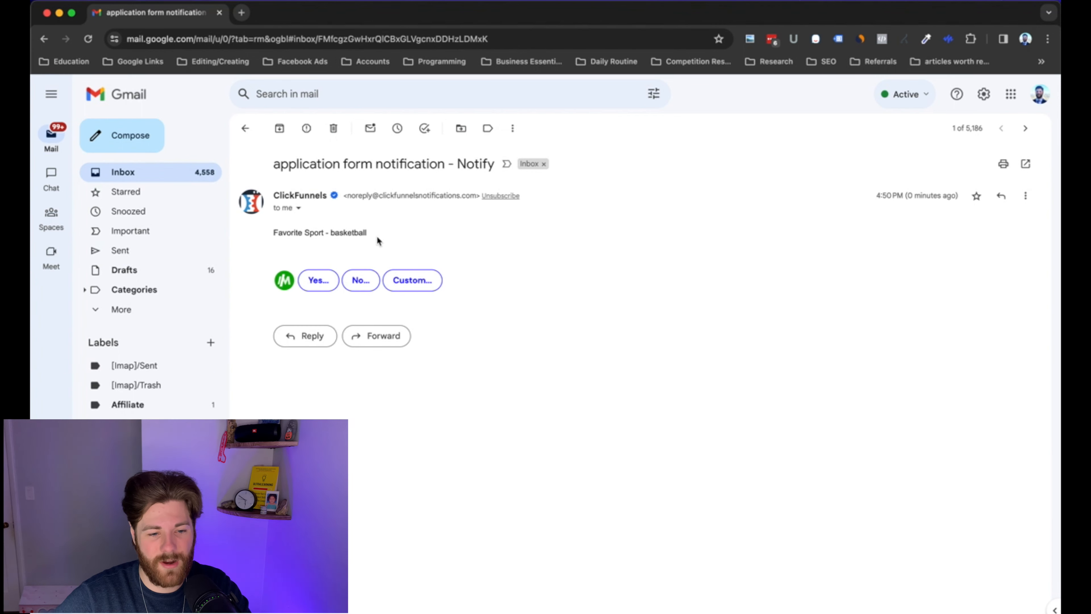
pyautogui.moveTo(376, 237); pyautogui.dragTo(267, 243)
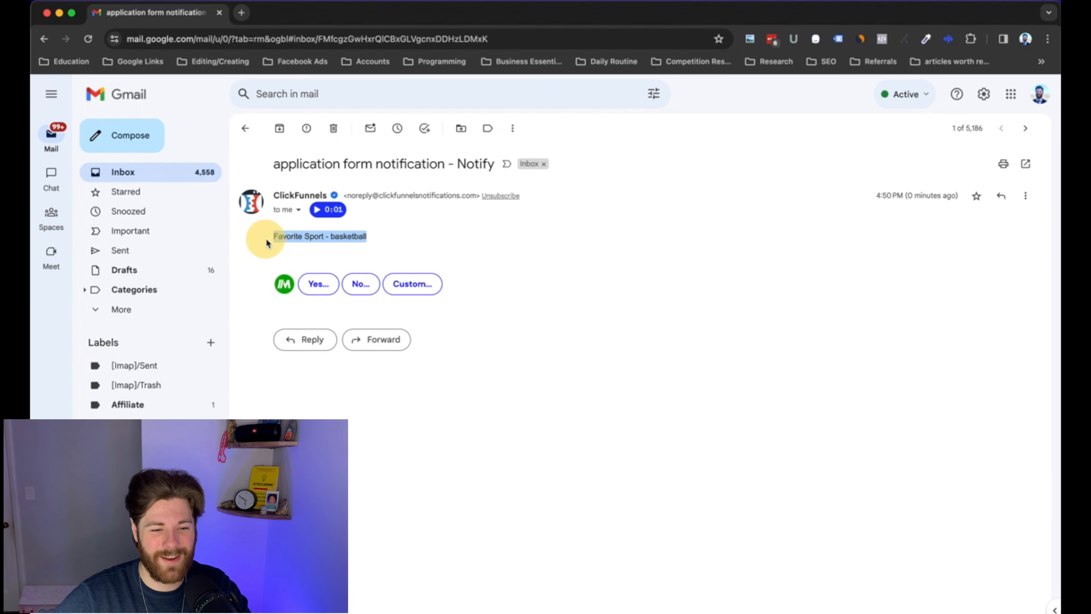
pyautogui.click(404, 241)
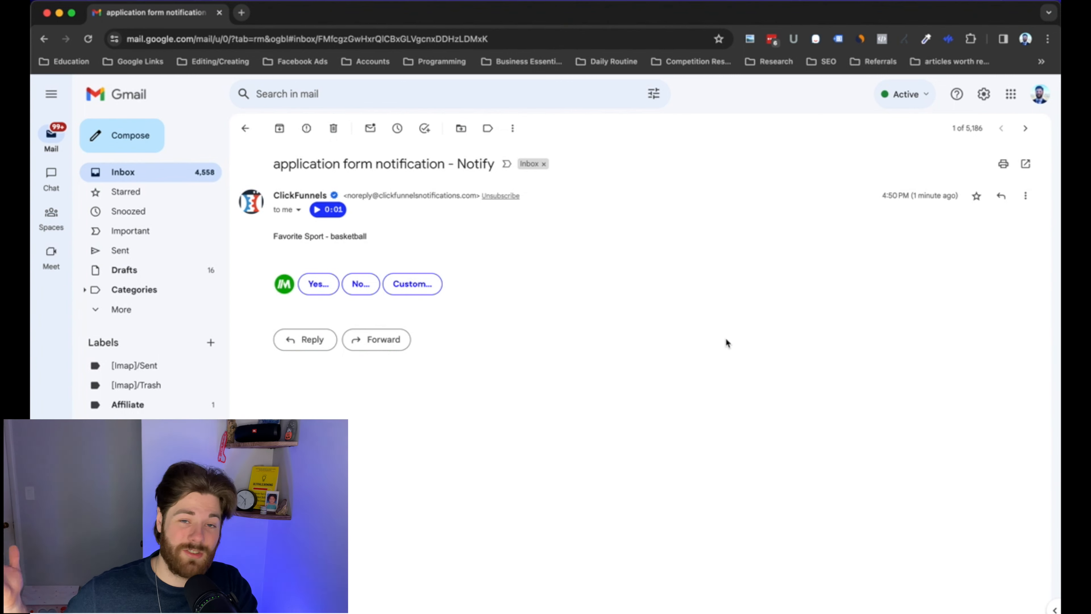